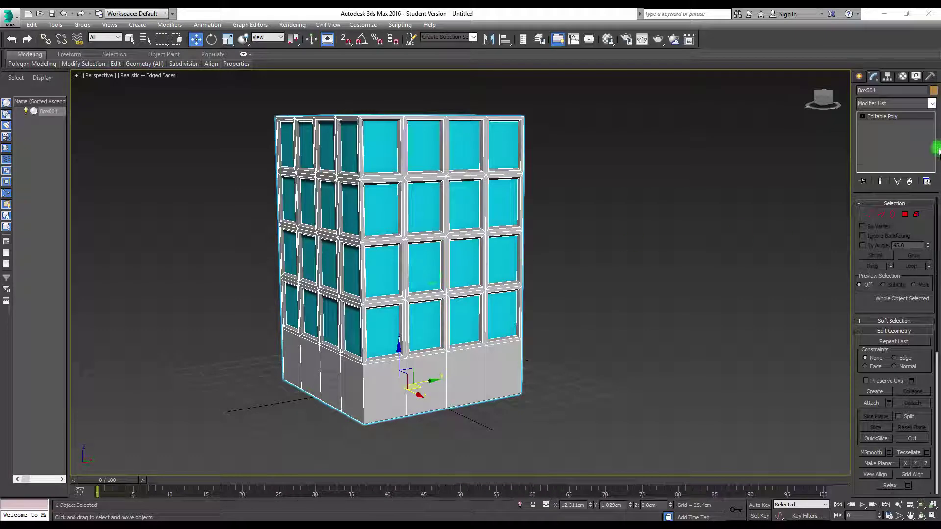
Add an Unwrap UVW modifier to the building box and select all of its polygons.
left_click(931, 103)
scroll(899, 372, "down", 15)
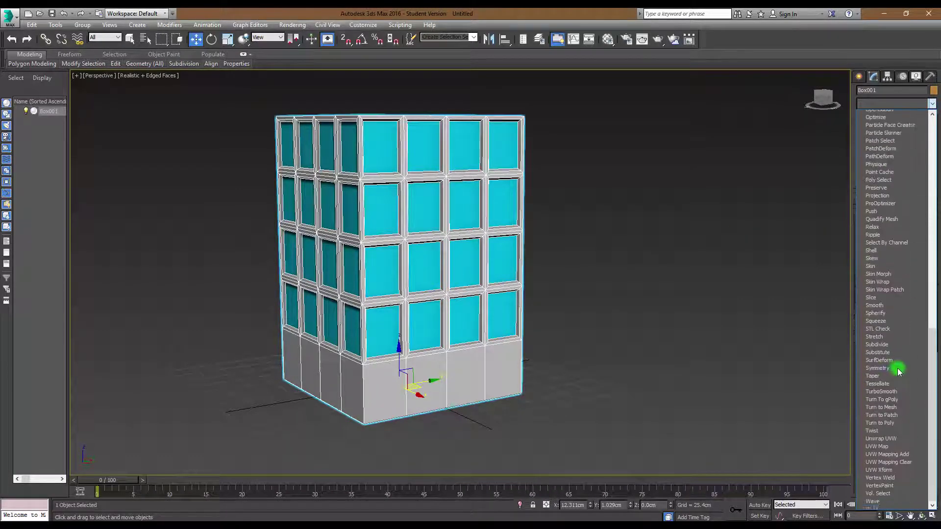
left_click(875, 427)
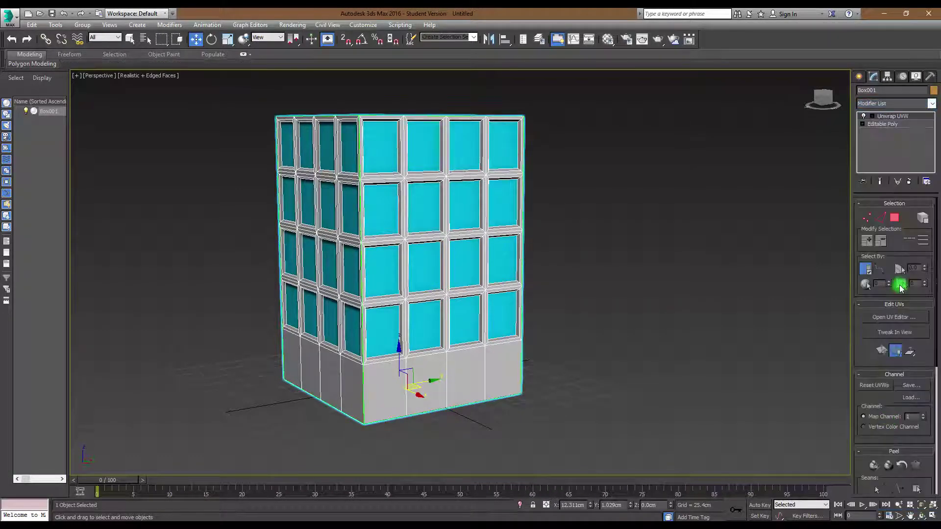
left_click(894, 217)
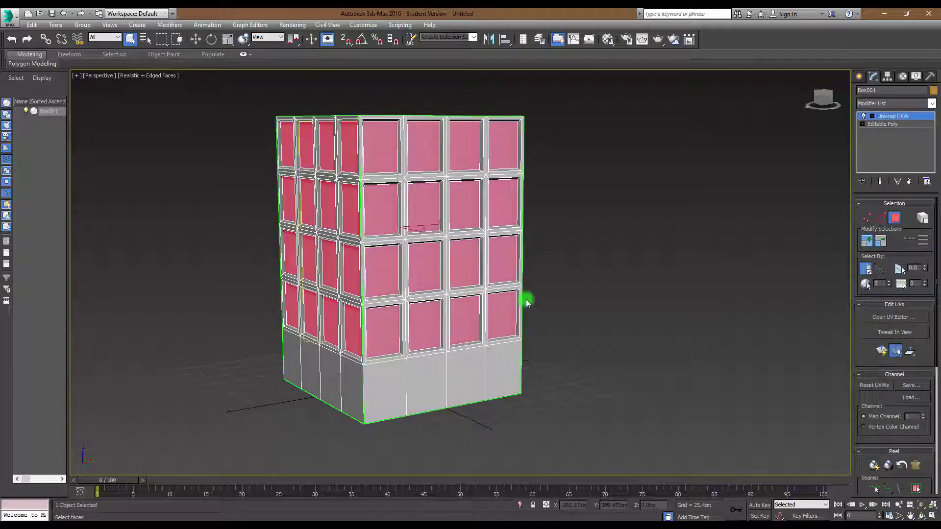
key("ctrl+a")
Apply a box projection to all the selected polygons of the building.
left_click_drag(863, 399, 867, 279)
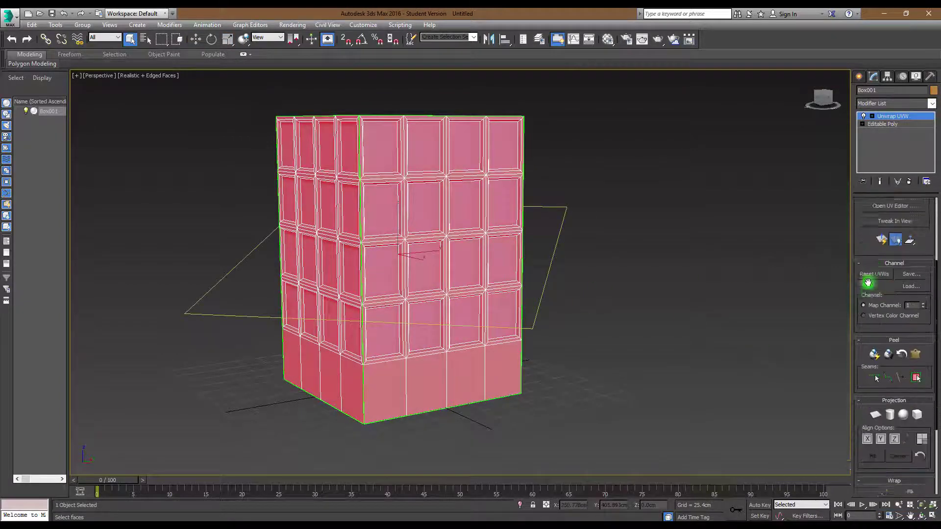
left_click(917, 407)
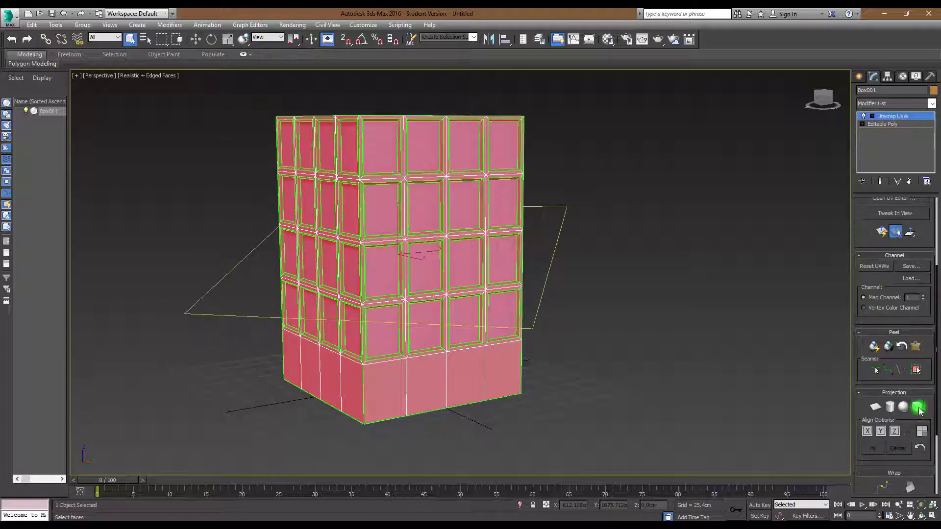
left_click(918, 409)
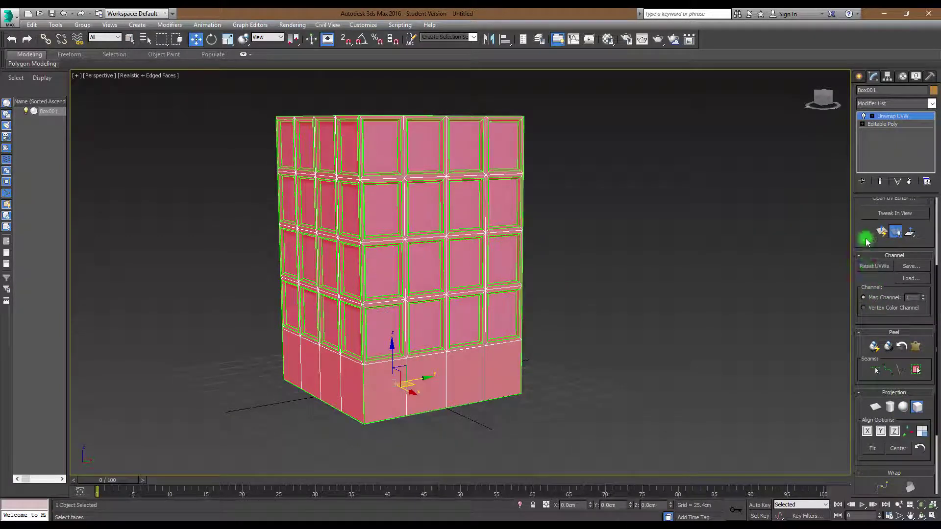
Open the UV editor to show the box-mapped faces and end the box projection mode.
left_click_drag(864, 242, 879, 326)
left_click(892, 297)
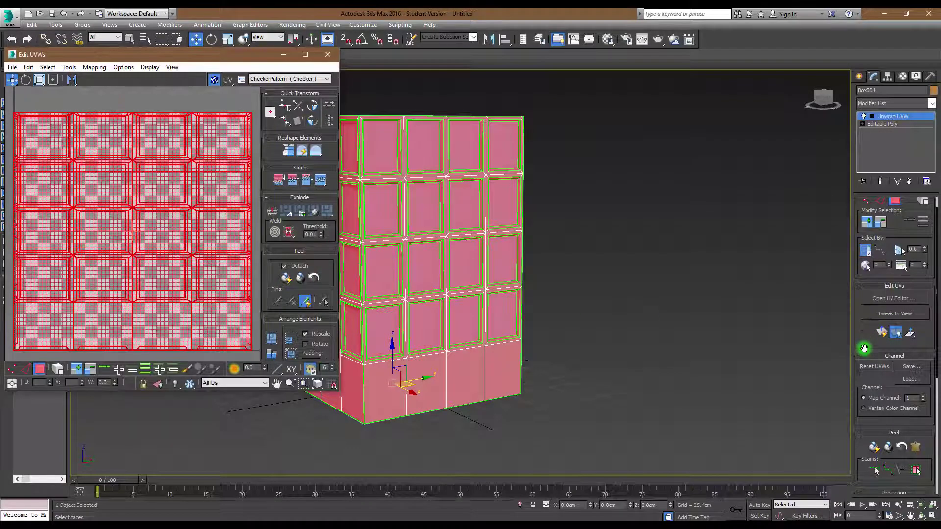
left_click_drag(863, 331, 862, 258)
left_click(910, 435)
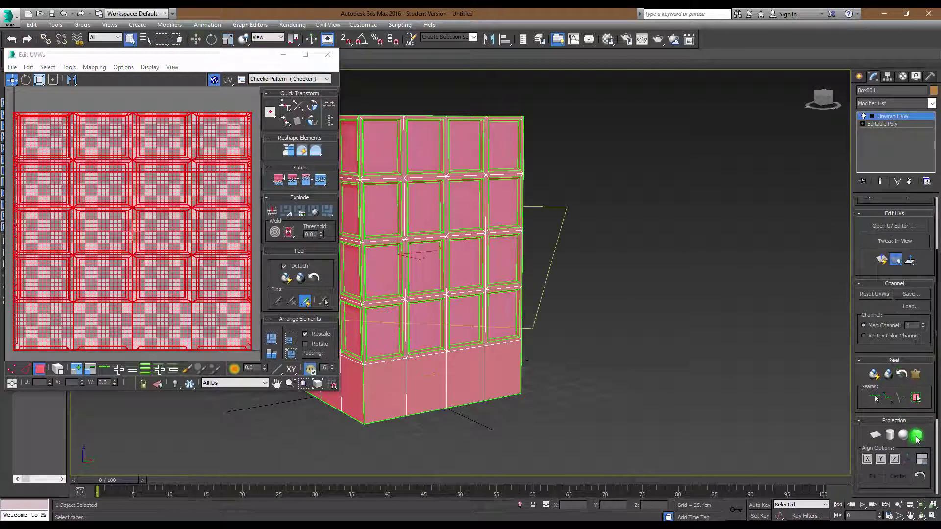
Turn off Rescale for arranging elements and flatten-map the faces with polygon angle 45 and spacing 0.02.
left_click(186, 165)
left_click(302, 303)
left_click(309, 335)
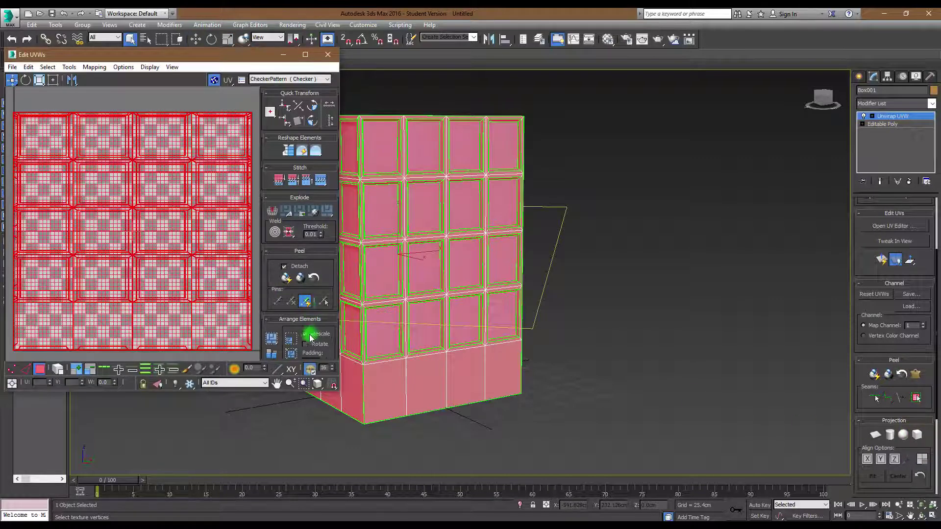
left_click(94, 67)
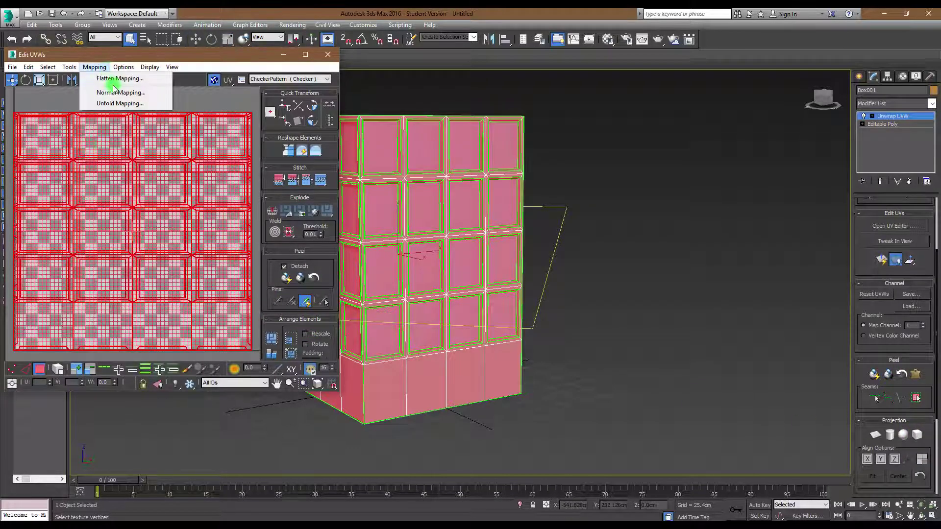
left_click(112, 80)
left_click(134, 82)
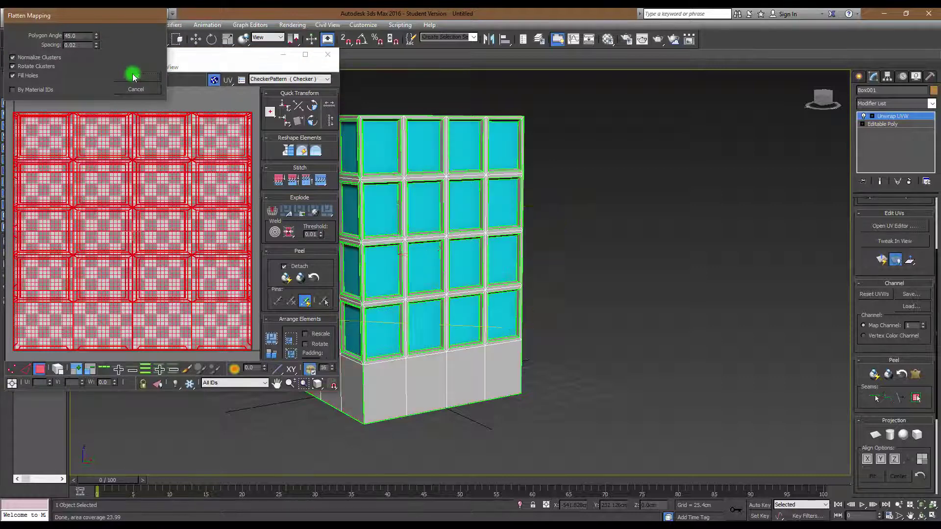
left_click(146, 109)
left_click(65, 287)
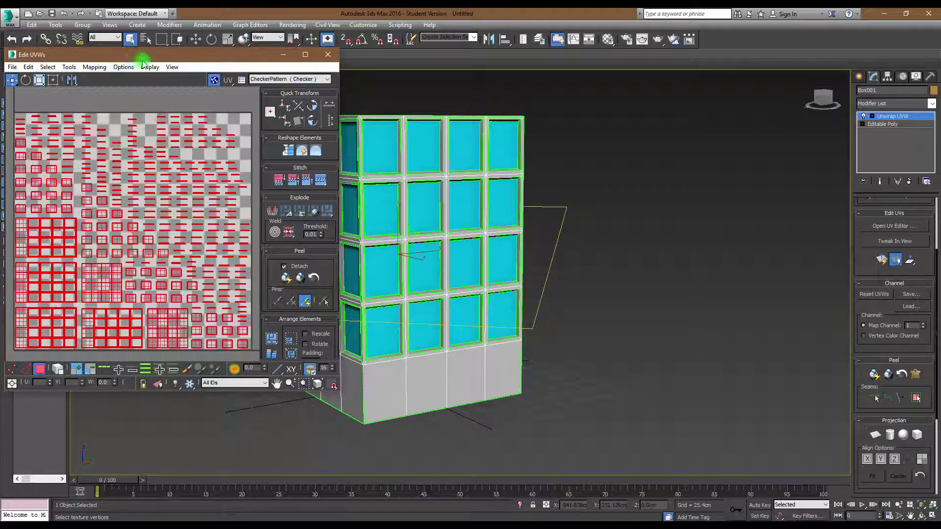
Close the UV editor, clear the face selection and leave polygon selection mode.
left_click_drag(212, 57, 253, 74)
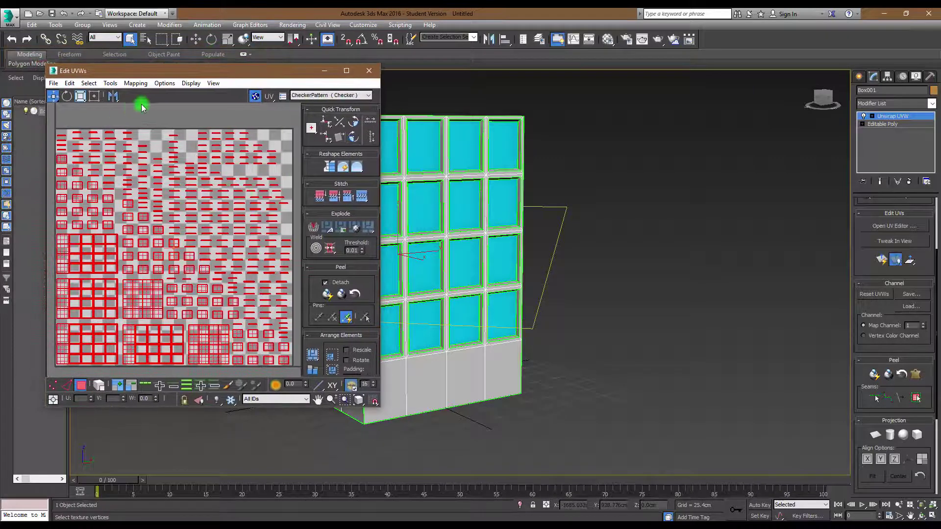
left_click(369, 70)
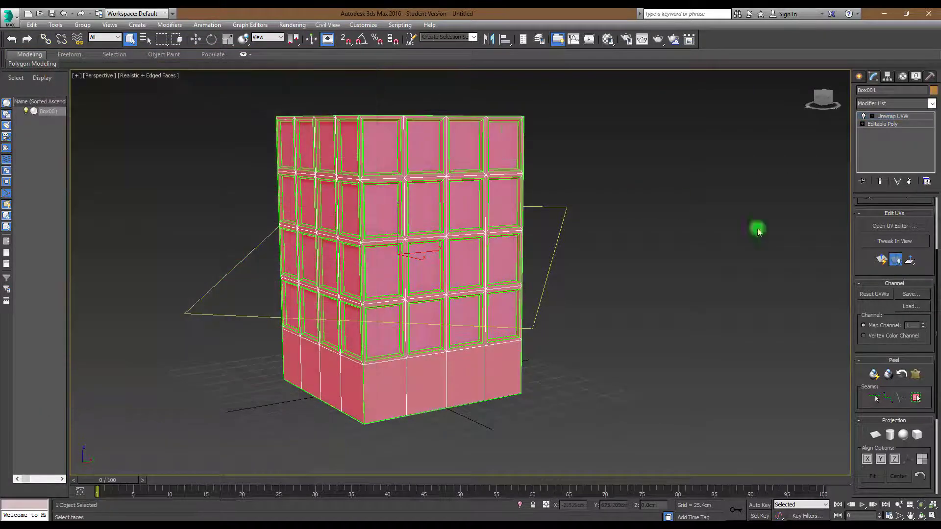
left_click(872, 299)
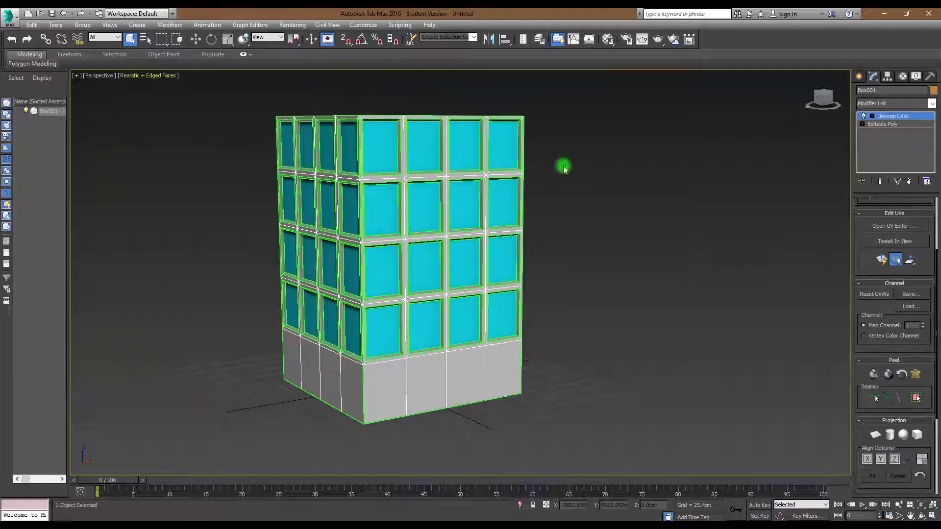
left_click_drag(855, 259, 896, 413)
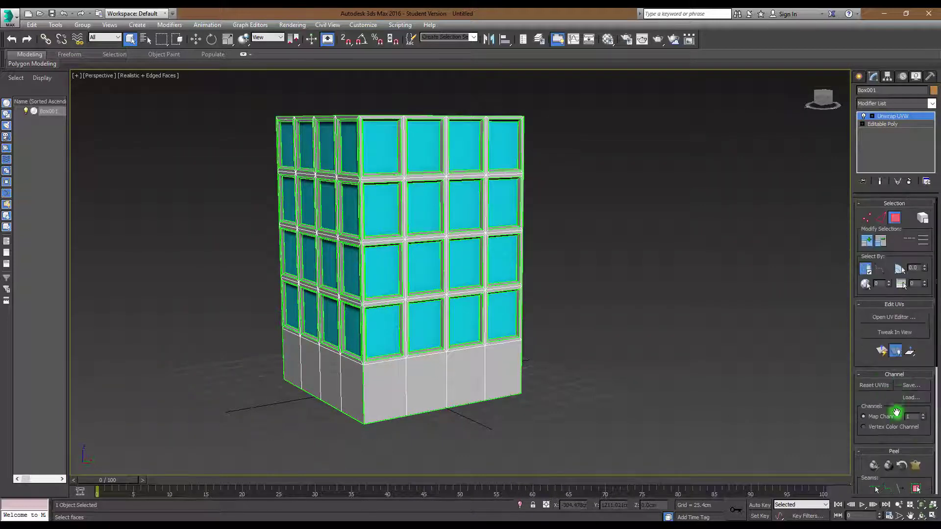
left_click(894, 218)
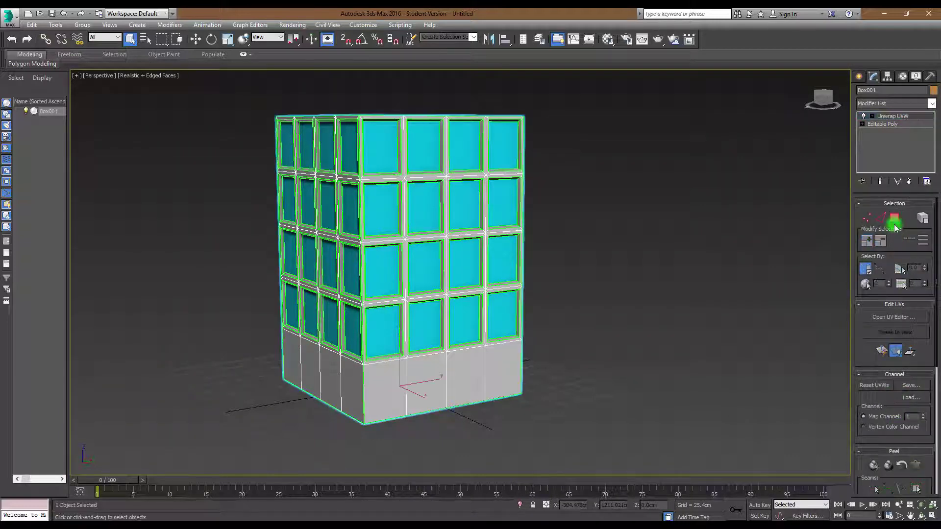
Export the building to the Desktop as an FBX file named Building_test, keeping the current export options.
left_click(10, 18)
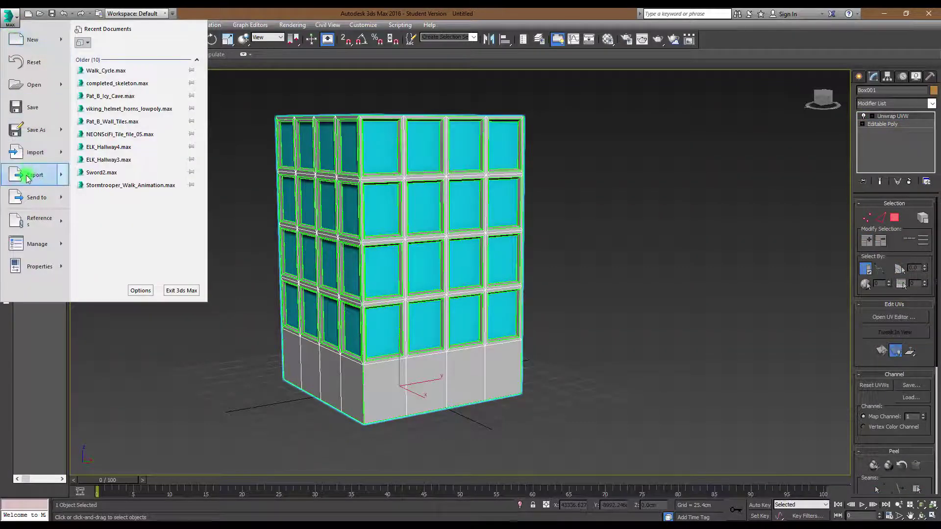
mouse_move(27, 179)
left_click(135, 101)
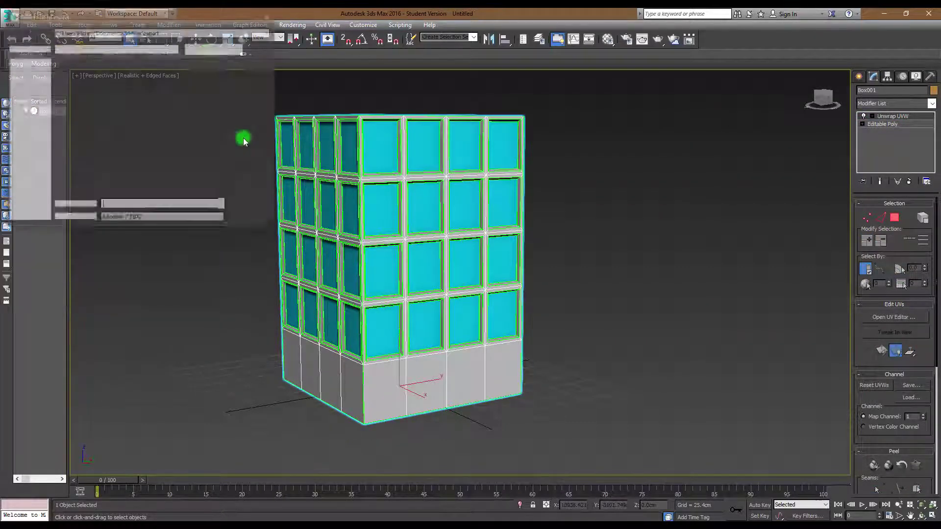
left_click(45, 102)
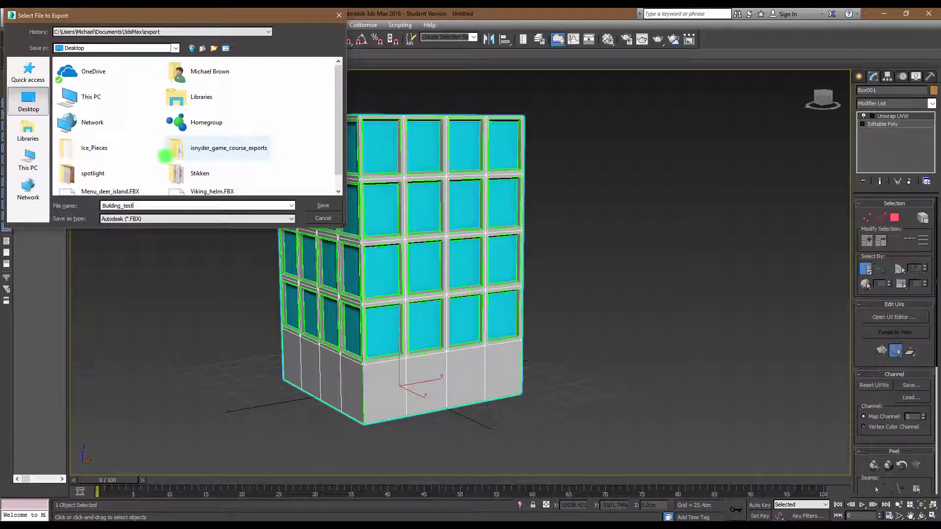
key("Return")
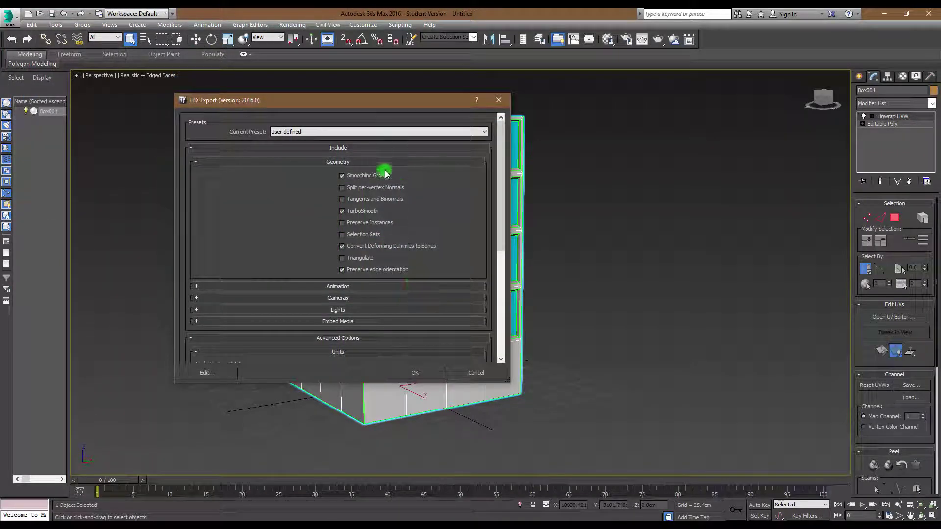
left_click(414, 372)
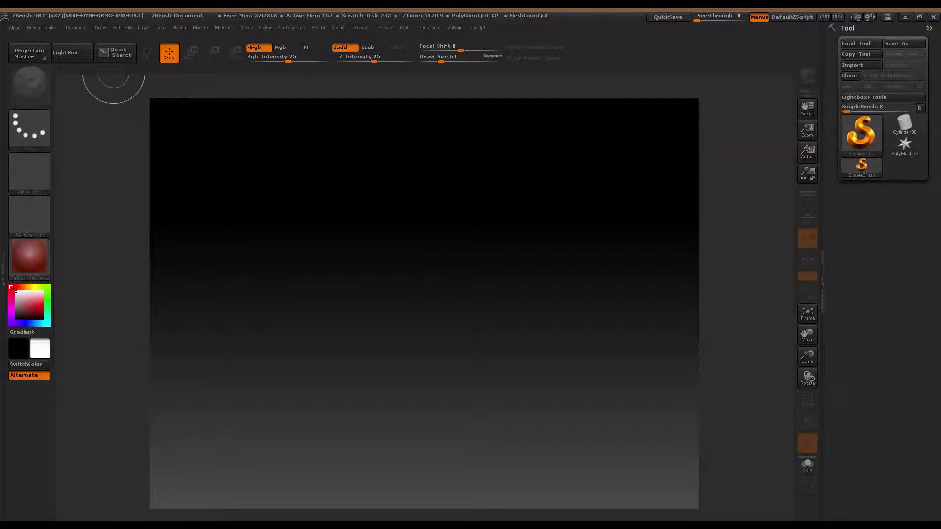
Switch to ZBrush, create a new document and import Building_test.FBX from the Desktop through FBX ExportImport.
left_click(76, 28)
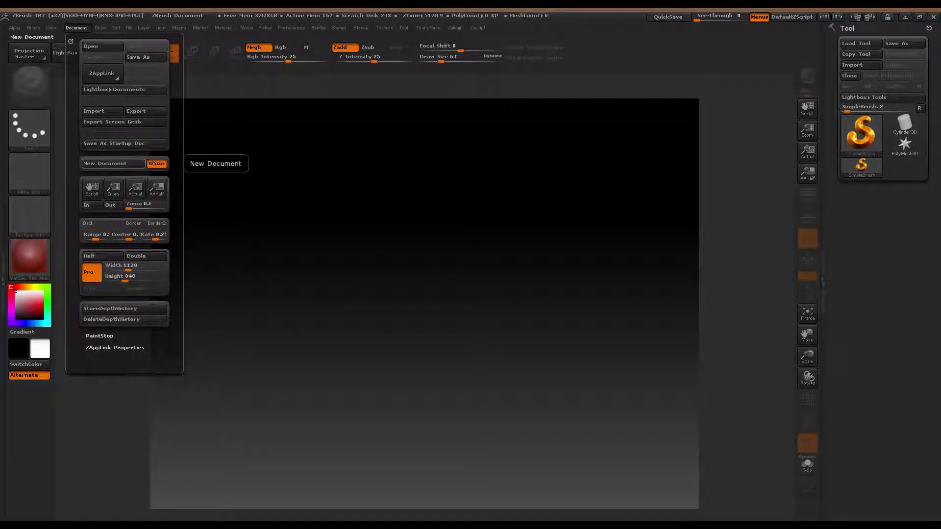
left_click(112, 164)
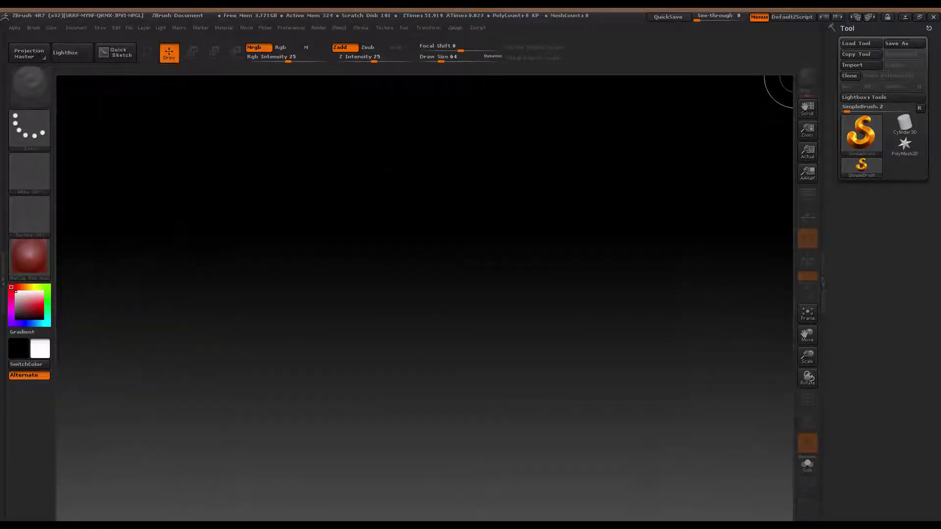
left_click(455, 27)
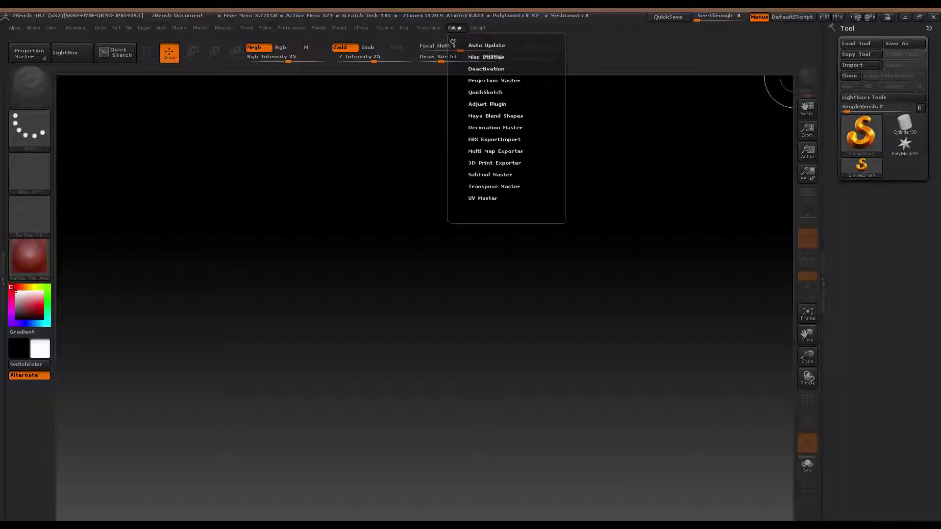
left_click(494, 139)
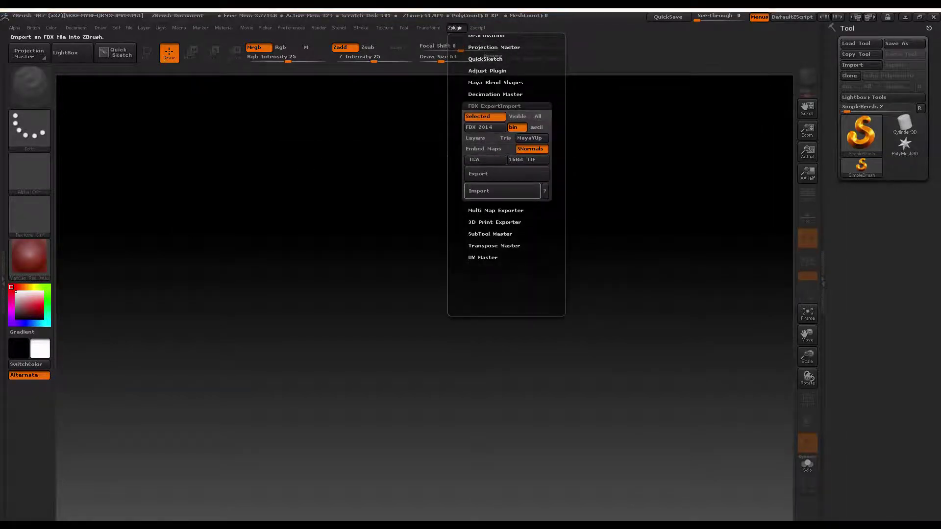
left_click(502, 191)
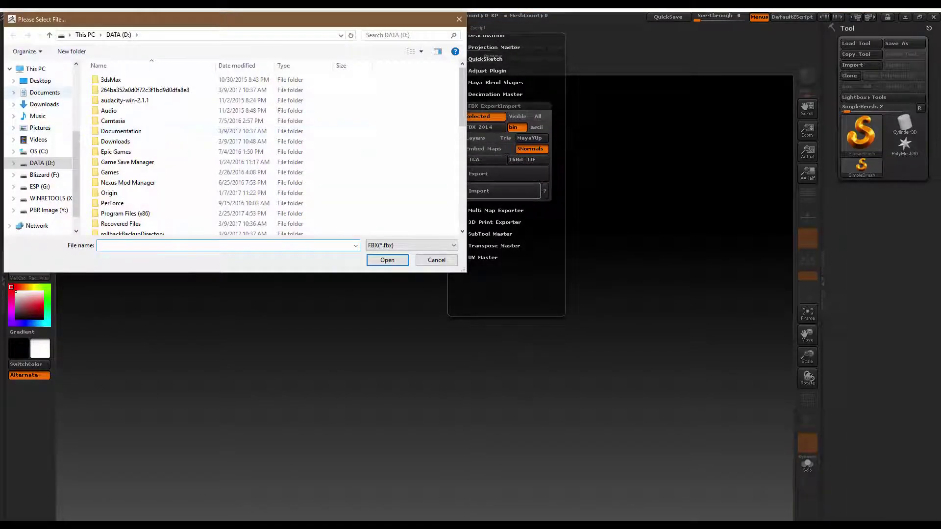
left_click(41, 81)
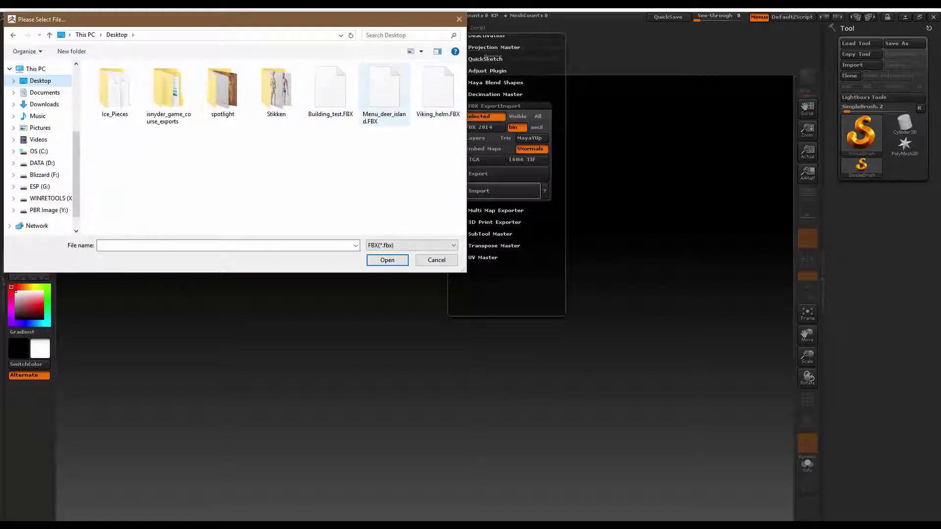
left_click(331, 92)
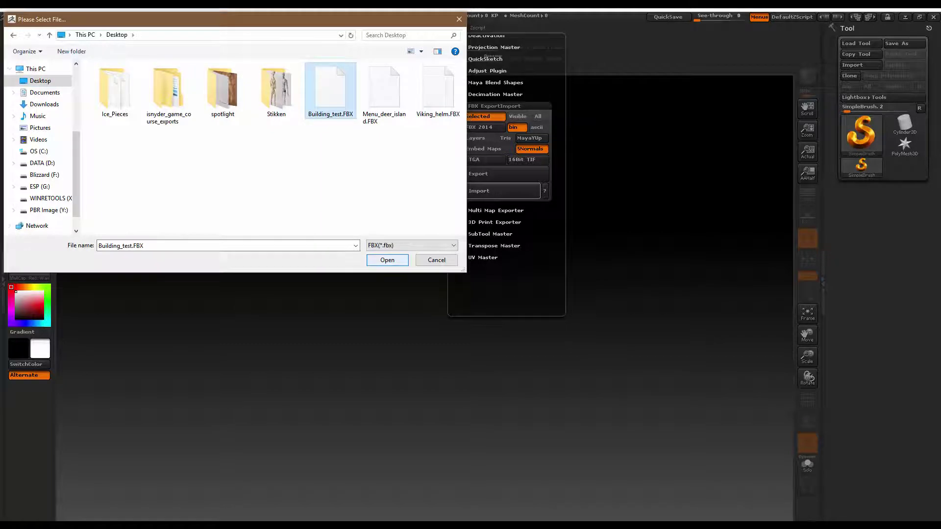
left_click(388, 261)
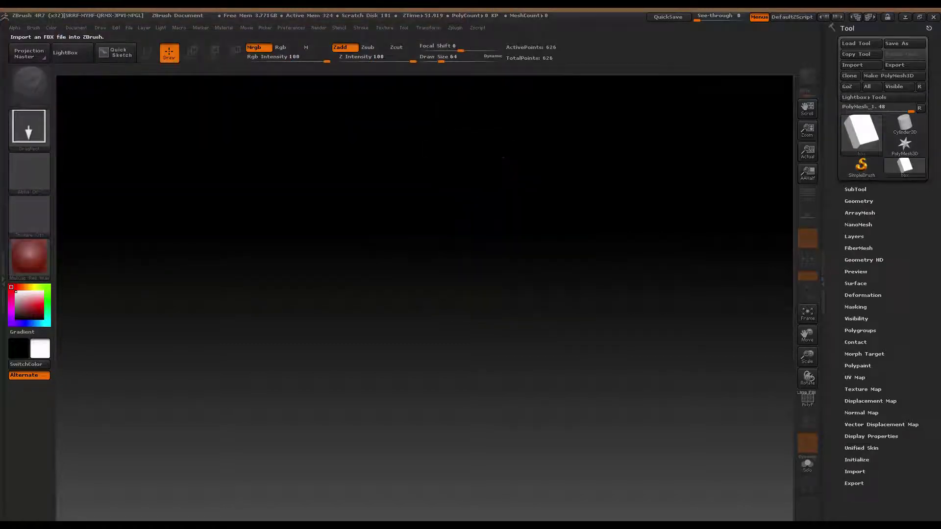
Draw the imported building mesh on the canvas and enter Edit mode.
left_click_drag(381, 381, 471, 455)
left_click_drag(471, 382, 313, 458)
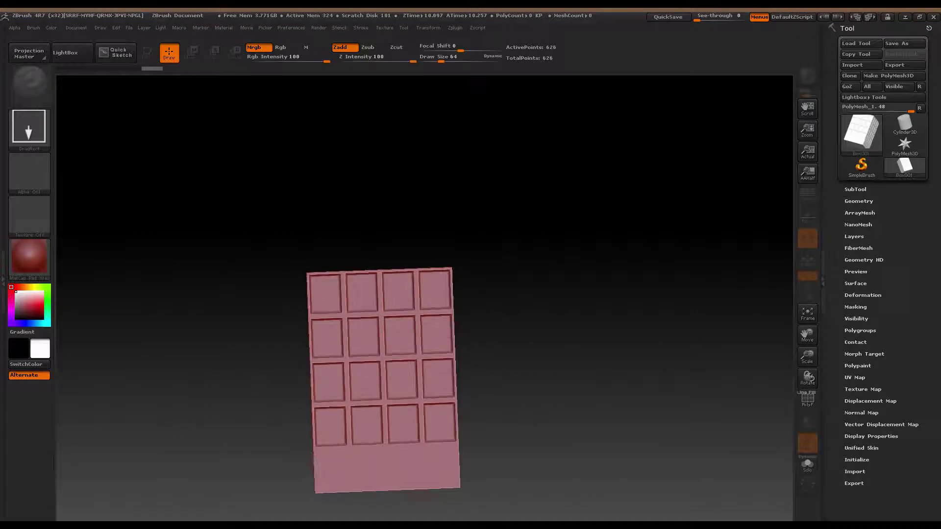
left_click_drag(388, 490, 387, 491)
key("t")
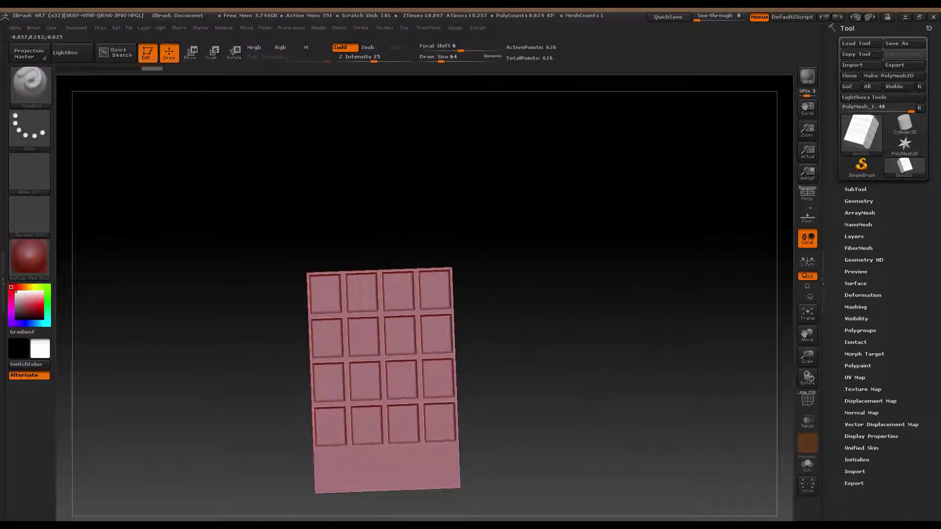
mouse_move(495, 290)
left_mouse_down()
mouse_move(549, 318)
mouse_move(556, 313)
mouse_move(530, 285)
mouse_move(570, 309)
mouse_move(773, 314)
left_mouse_up()
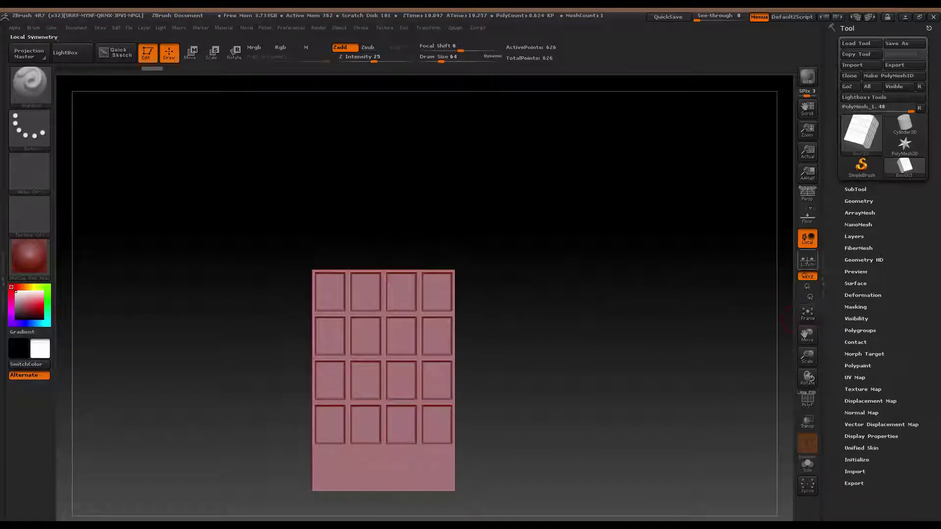
left_click(808, 314)
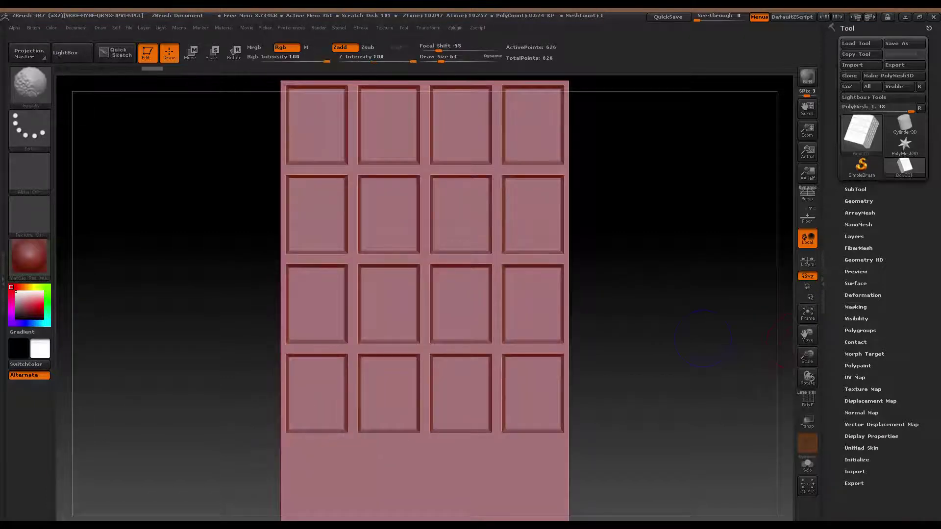
mouse_move(702, 336)
right_mouse_down("ctrl")
mouse_move(701, 290)
mouse_move(702, 297)
right_mouse_up("ctrl")
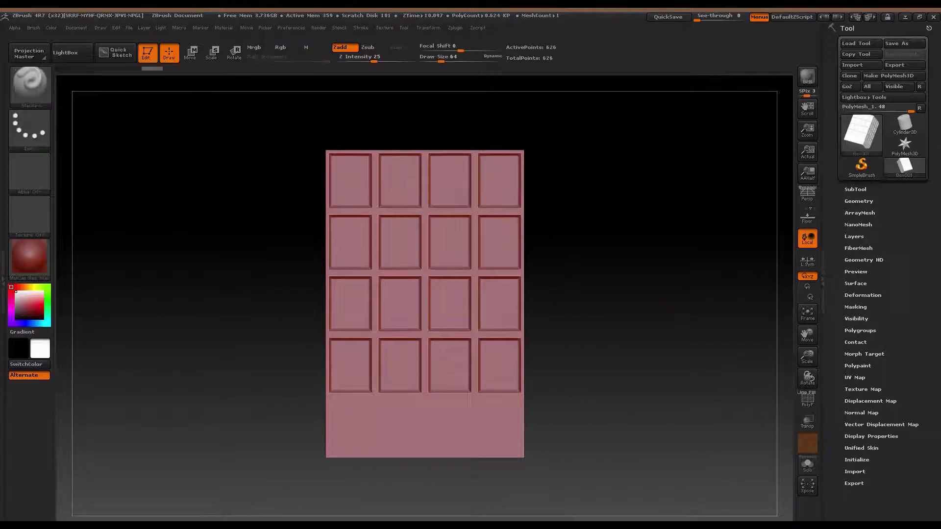
Turn on perspective for the building view and switch its material to the white SkinShade4.
mouse_move(702, 297)
left_mouse_down()
mouse_move(652, 299)
mouse_move(628, 344)
mouse_move(602, 343)
mouse_move(637, 316)
mouse_move(687, 343)
mouse_move(661, 344)
mouse_move(706, 313)
mouse_move(701, 333)
mouse_move(672, 353)
left_mouse_up()
key("p")
mouse_move(607, 402)
left_mouse_down()
mouse_move(637, 309)
mouse_move(630, 331)
left_mouse_up()
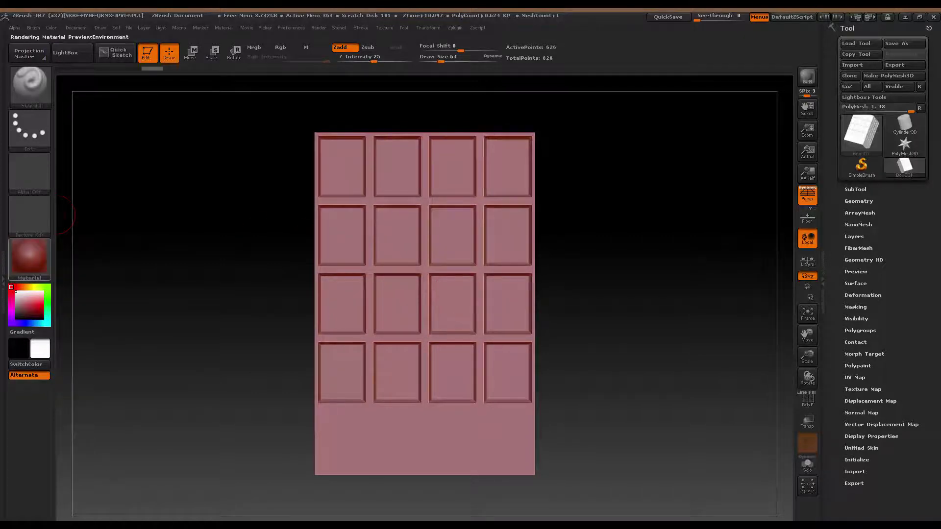
left_click(29, 257)
left_click(214, 265)
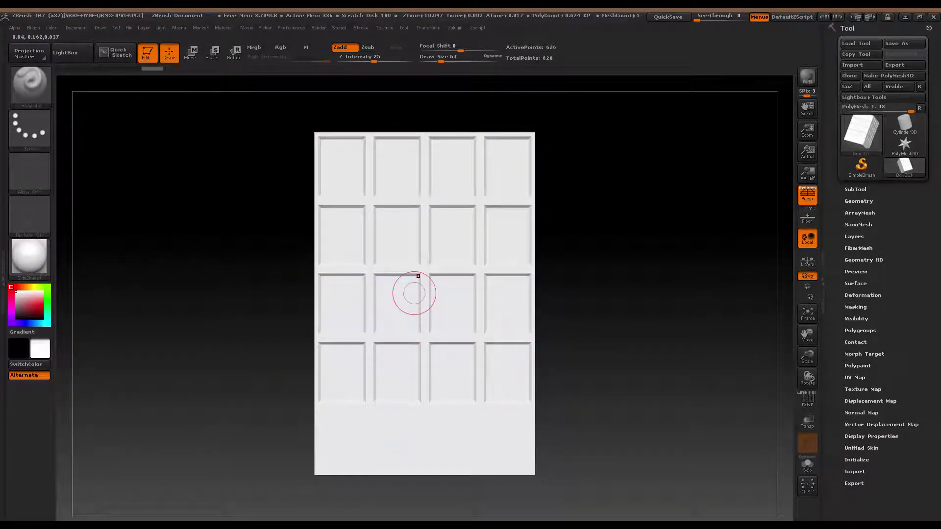
Turn off subdivision smoothing and divide the building mesh up to subdivision level 8, keeping its hard edges.
key("ctrl+d")
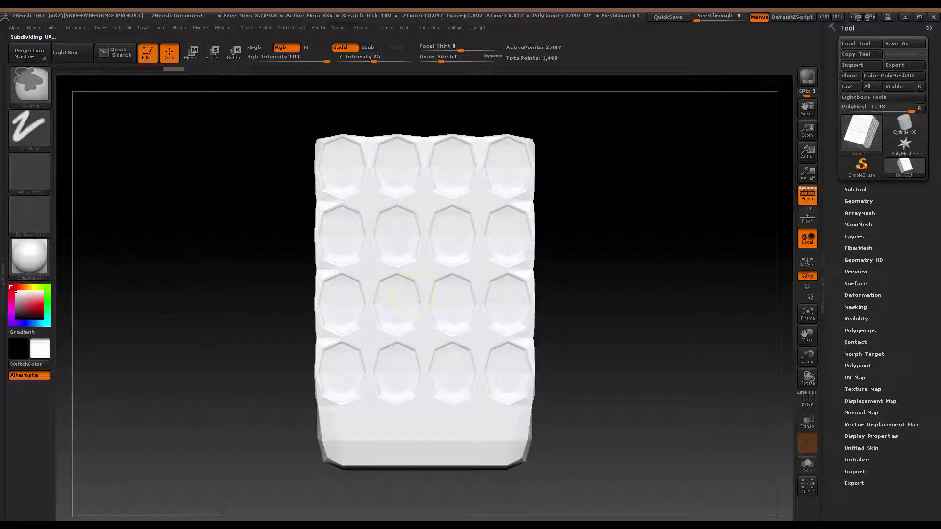
key("ctrl+z")
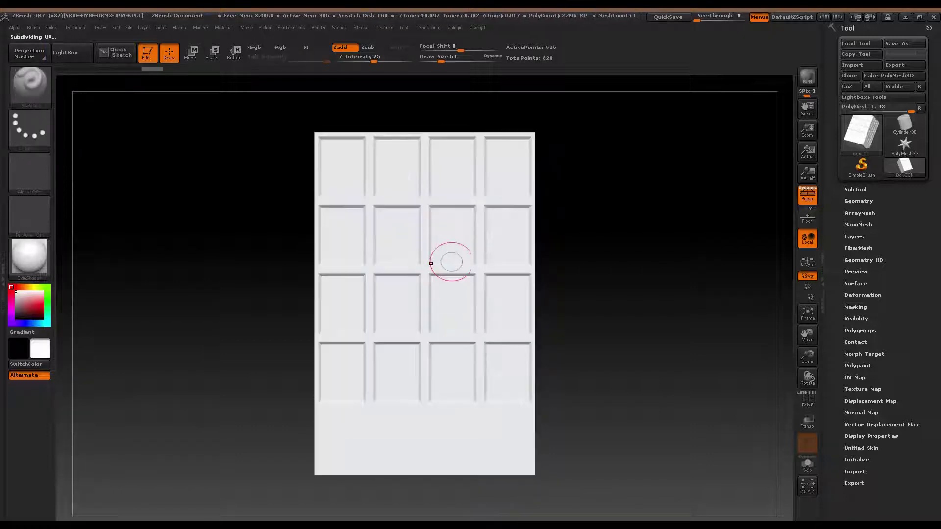
left_click(858, 201)
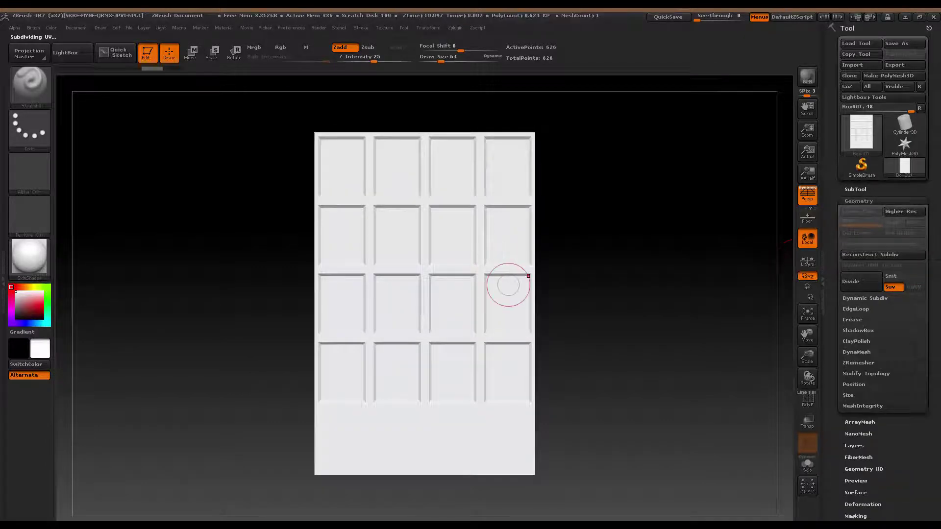
key("ctrl+d")
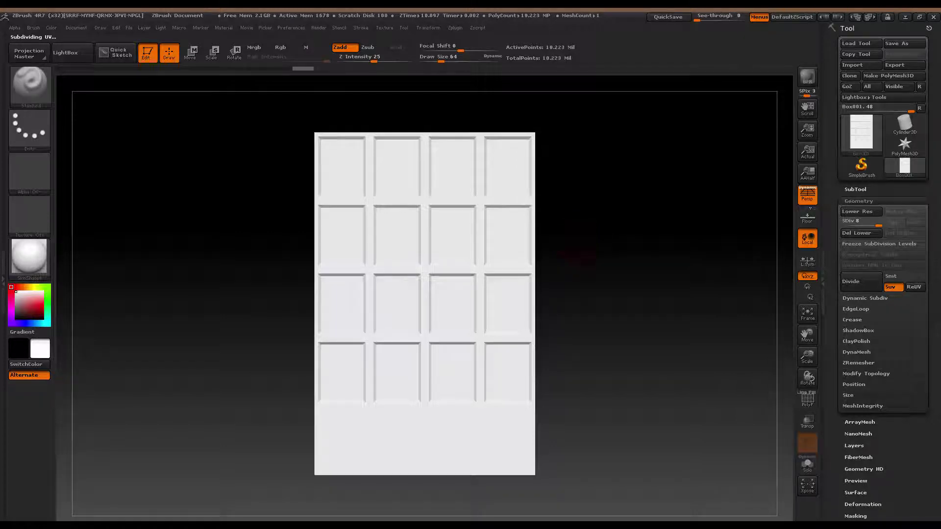
left_click_drag(578, 257, 619, 286)
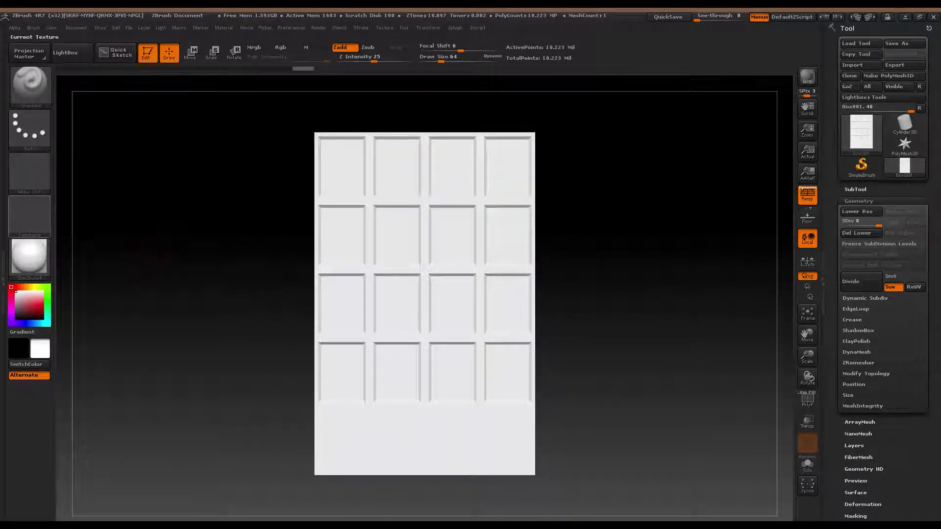
Import bricks.jpg from the Desktop's spotlight folder as a texture.
left_click(31, 215)
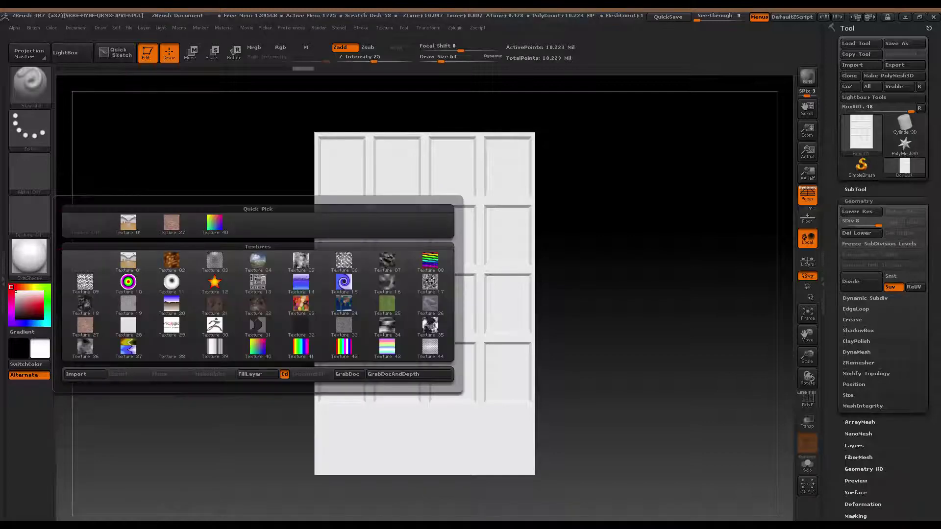
left_click(76, 374)
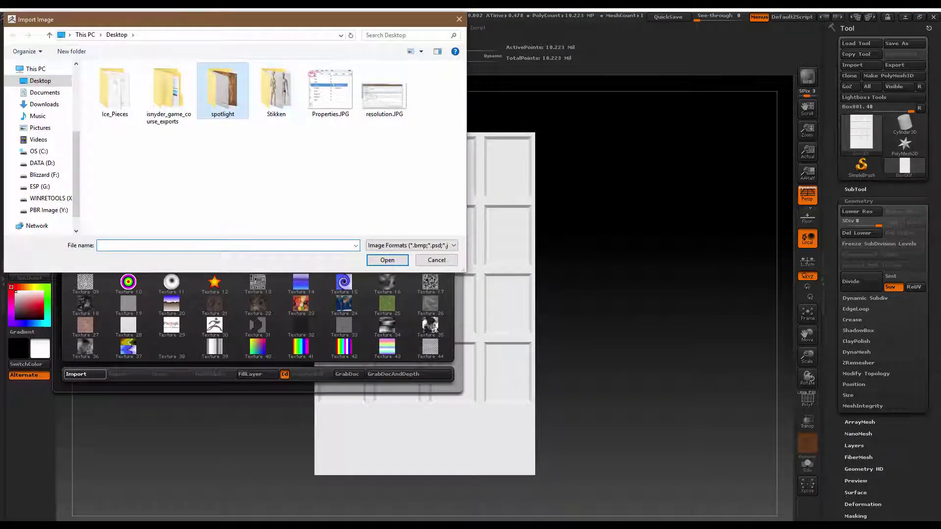
double_click(223, 89)
left_click(114, 85)
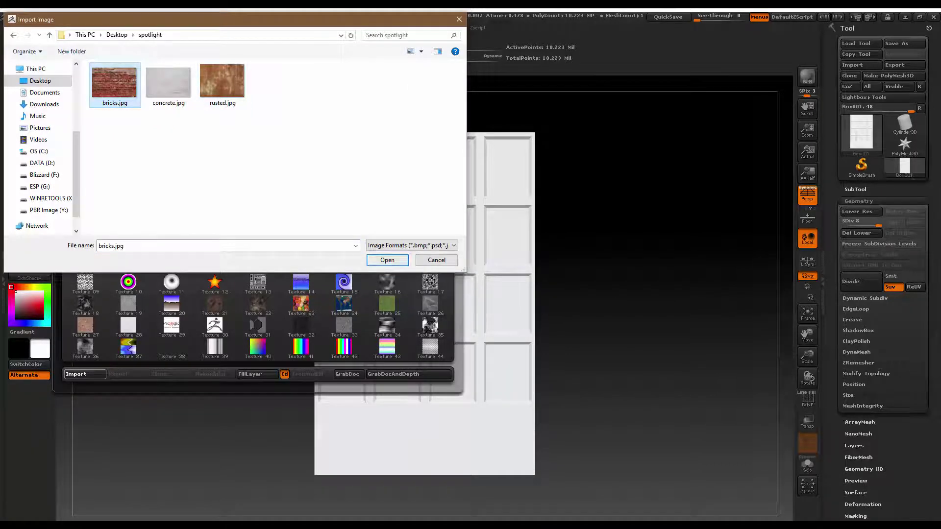
key("Return")
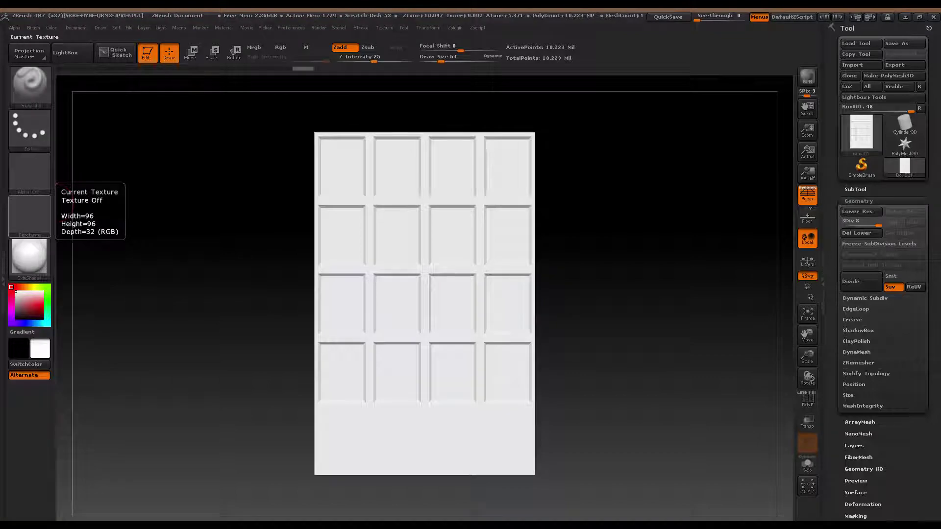
Import concrete.jpg and rusted.jpg from the spotlight folder as two more textures.
left_click(29, 216)
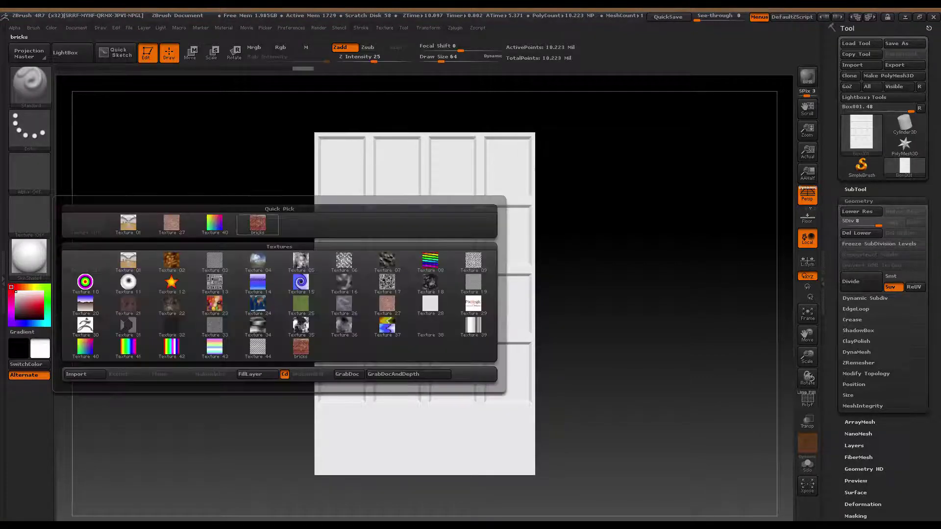
left_click(76, 374)
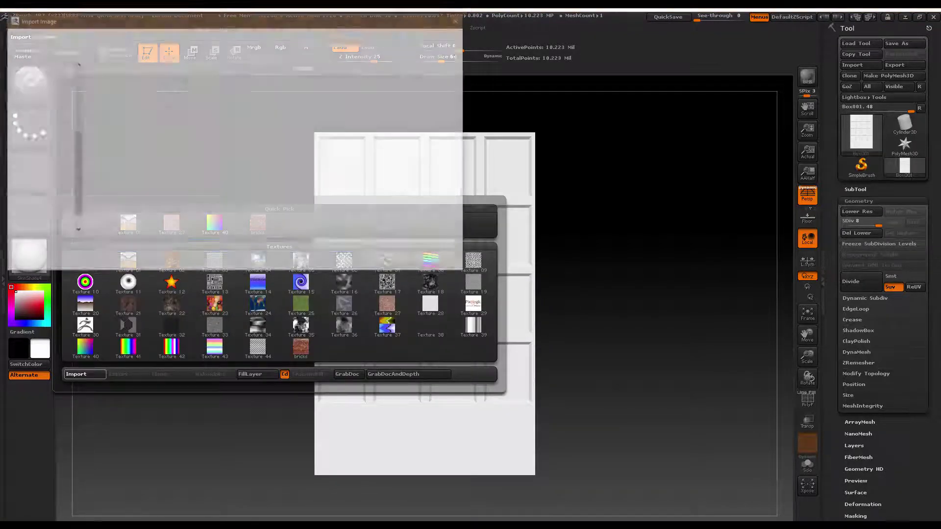
left_click(168, 83)
left_click(387, 259)
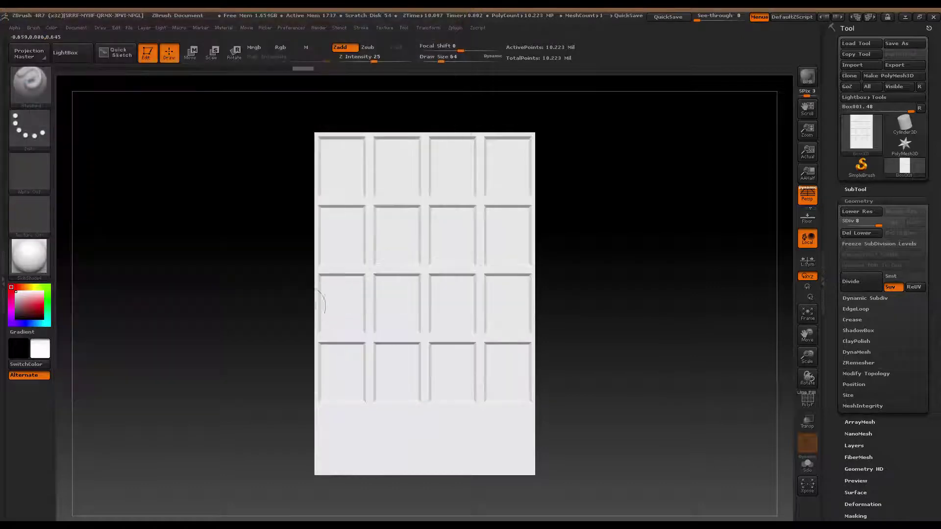
left_click(29, 216)
left_click(76, 373)
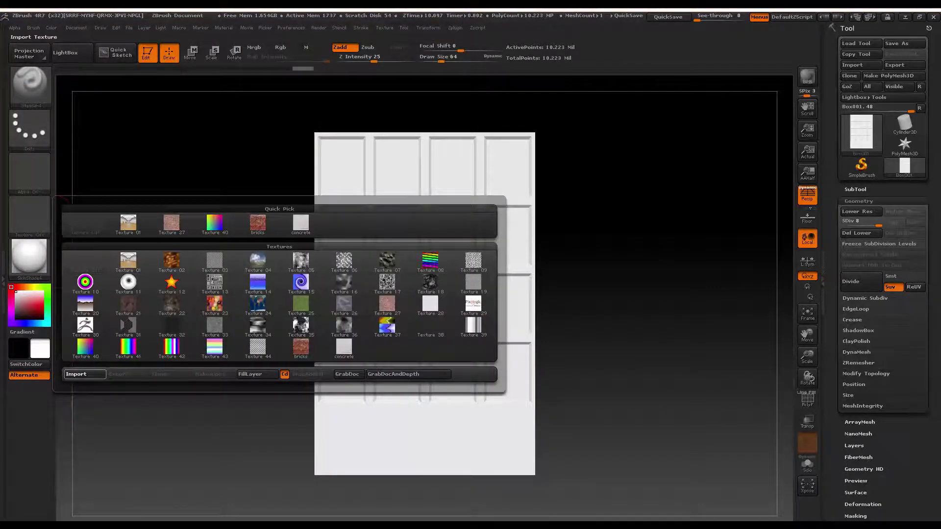
left_click(222, 83)
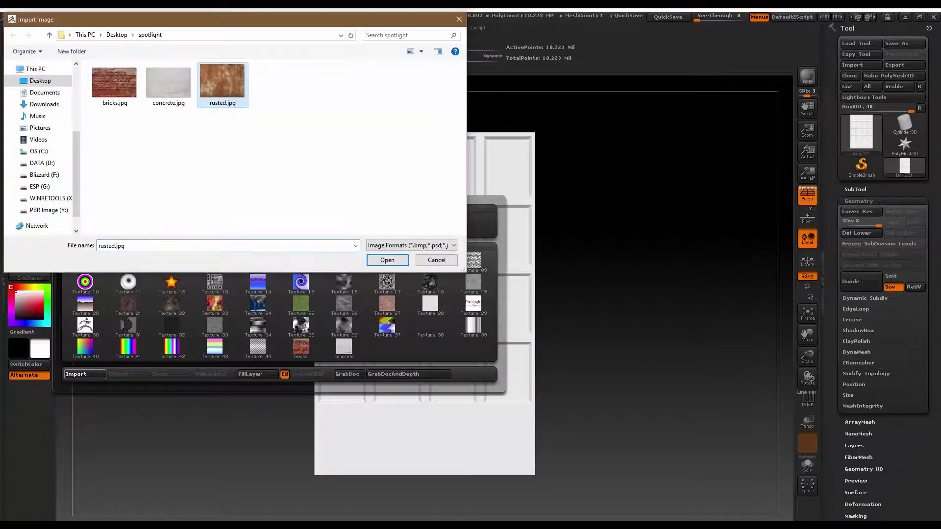
left_click(387, 260)
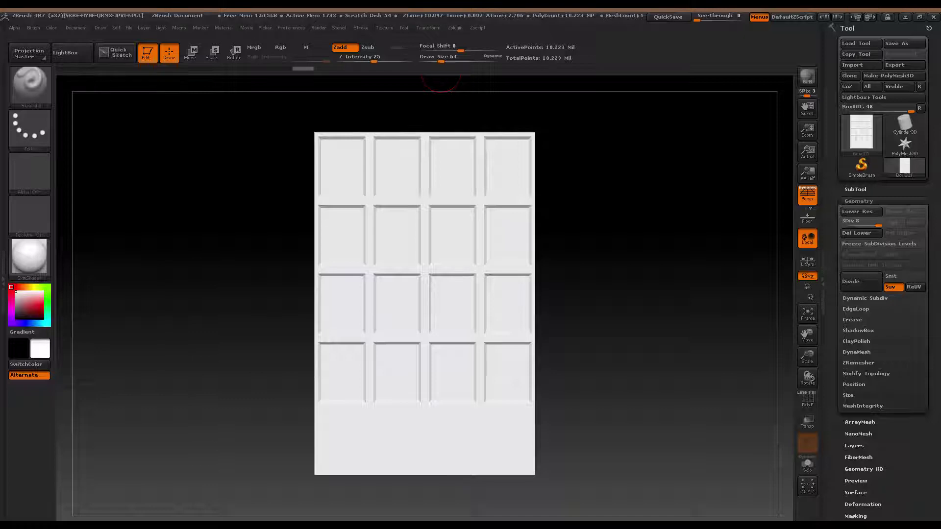
Add the bricks texture to Spotlight, hide LightBox and scale the image down to roughly the dial's width.
left_click(384, 28)
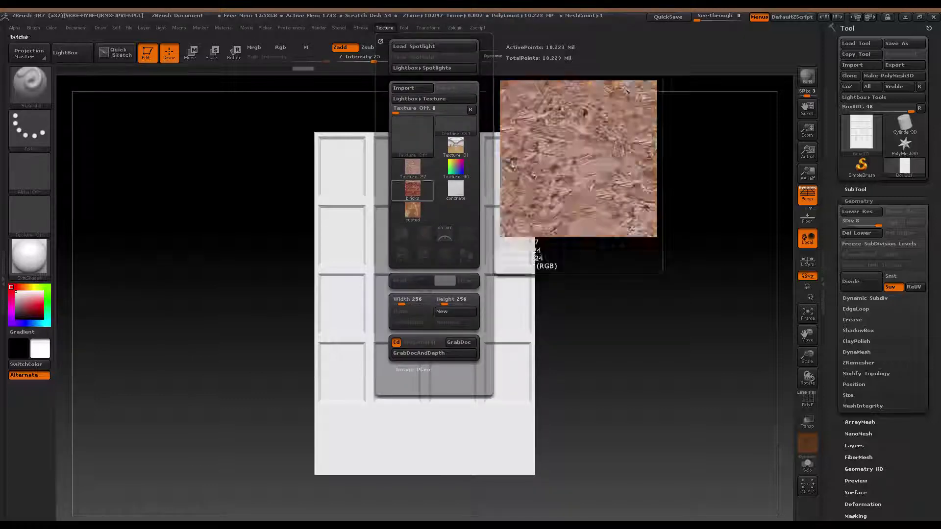
left_click(412, 190)
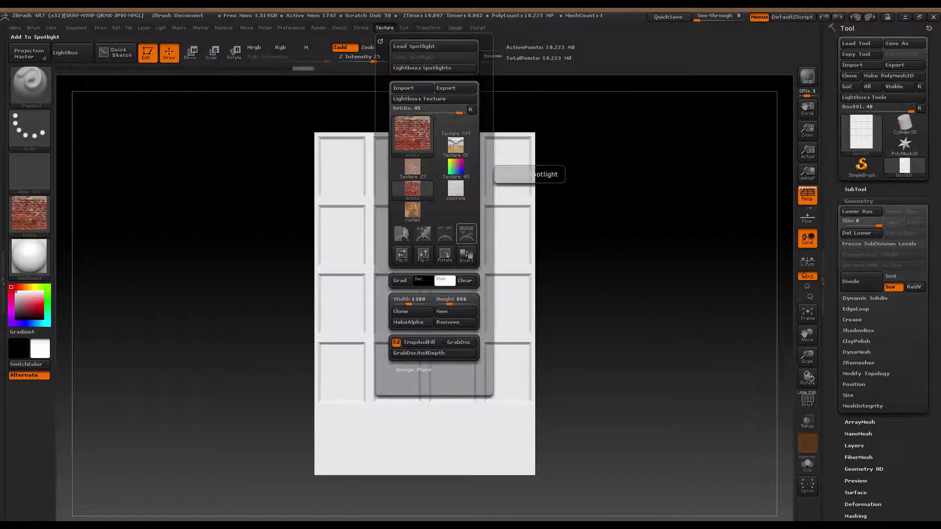
left_click(466, 233)
key("comma")
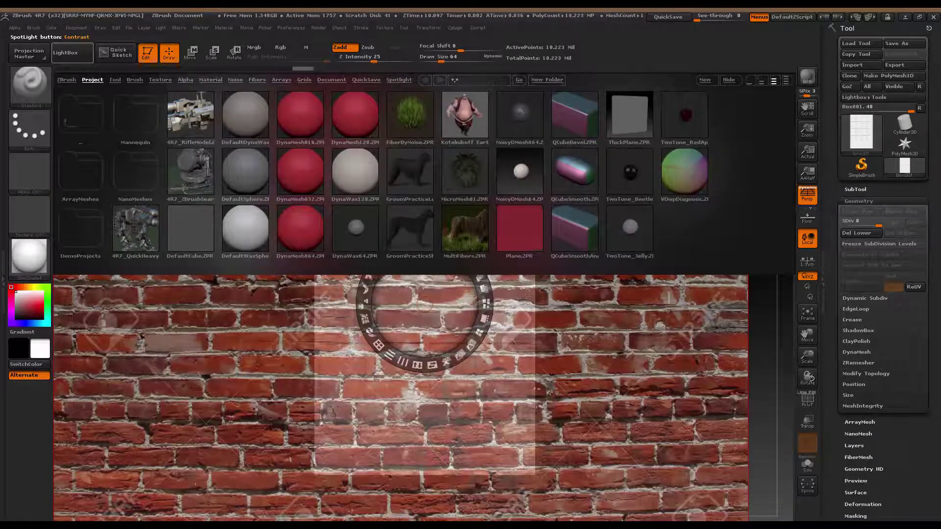
key("comma")
left_click_drag(447, 247, 369, 276)
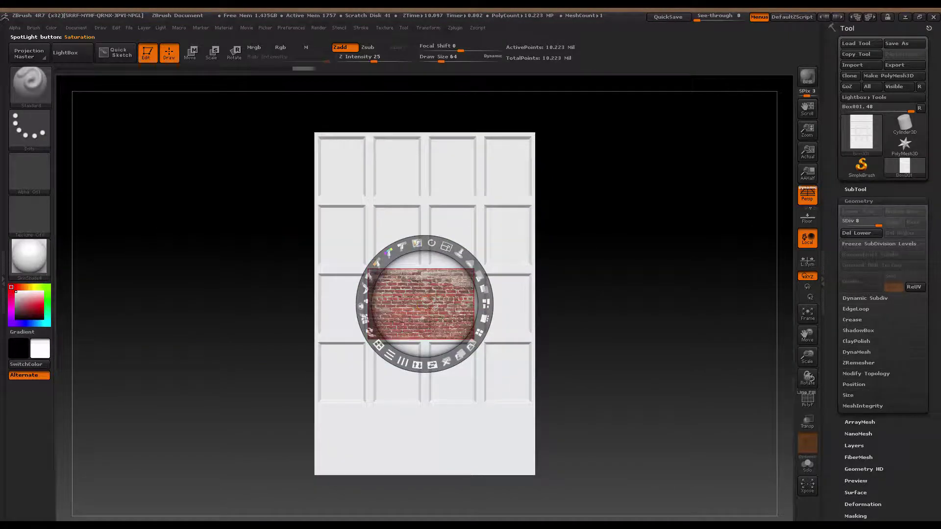
Add the concrete texture to Spotlight, hide LightBox and shrink the image to about half the building's width.
left_click(384, 27)
left_click(412, 168)
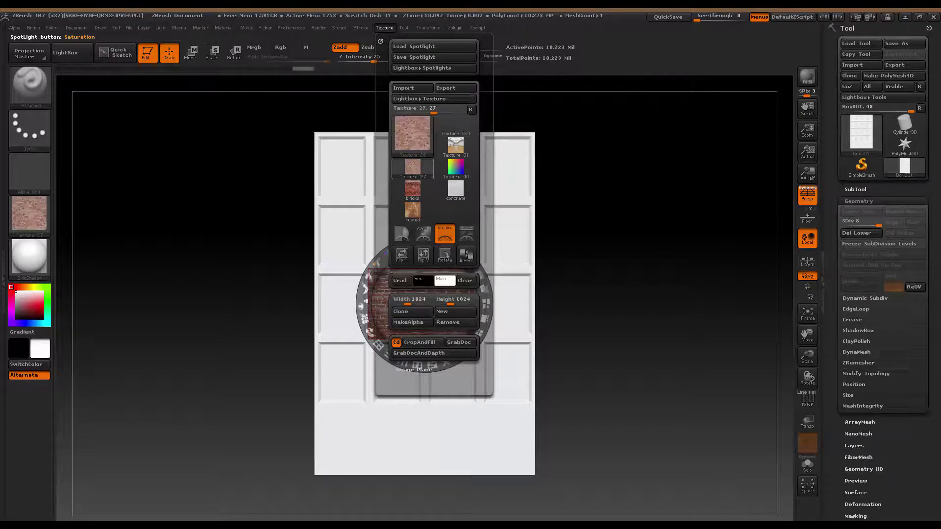
left_click(456, 190)
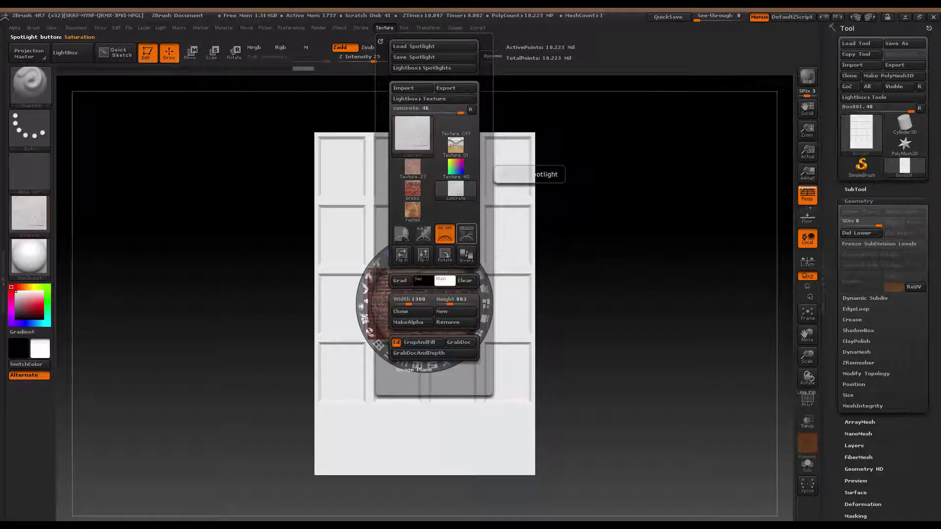
left_click(467, 233)
key("comma")
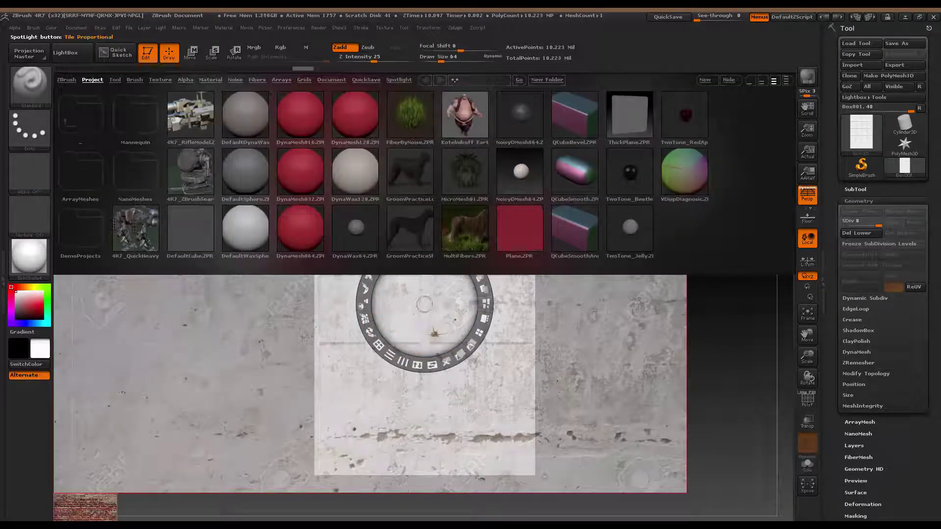
left_click(72, 53)
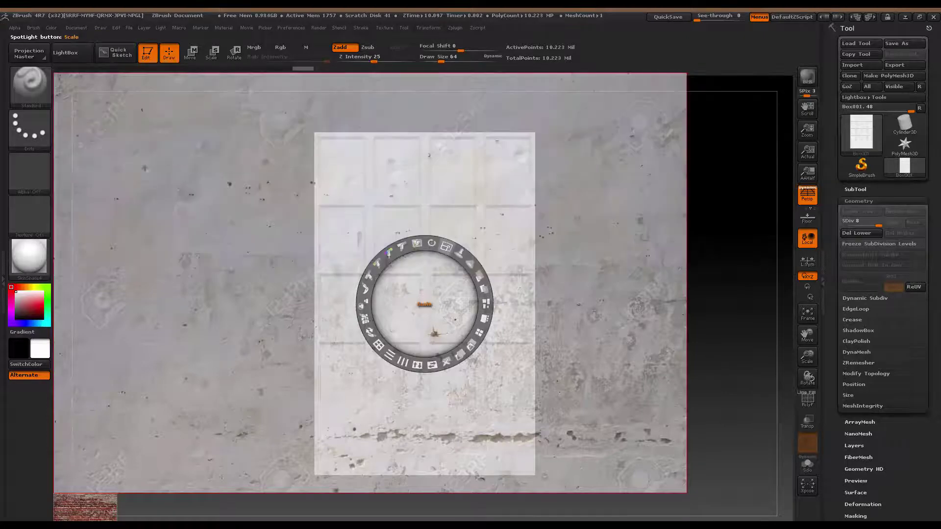
left_click_drag(446, 246, 371, 273)
left_click_drag(377, 265, 370, 278)
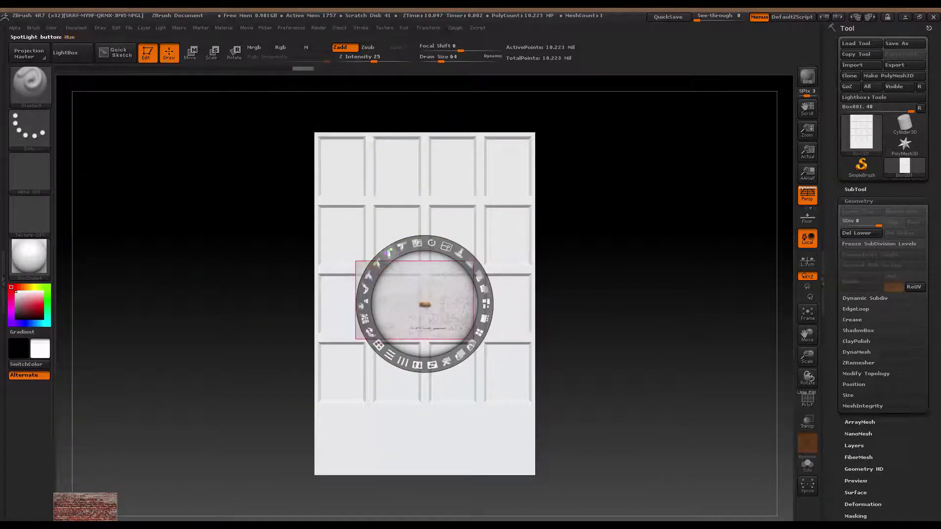
Add the rusted texture to Spotlight, hide LightBox and scale the image down.
left_click(384, 28)
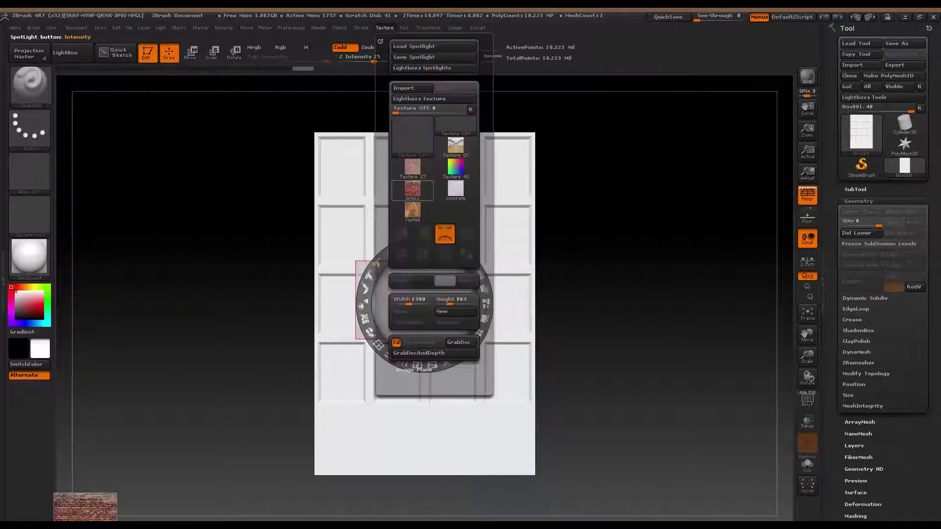
left_click(413, 210)
left_click(466, 234)
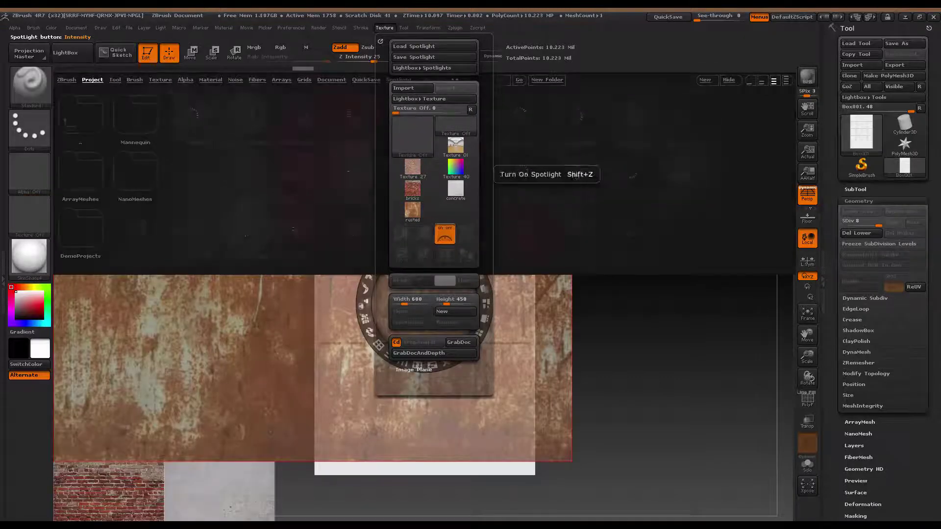
left_click(72, 53)
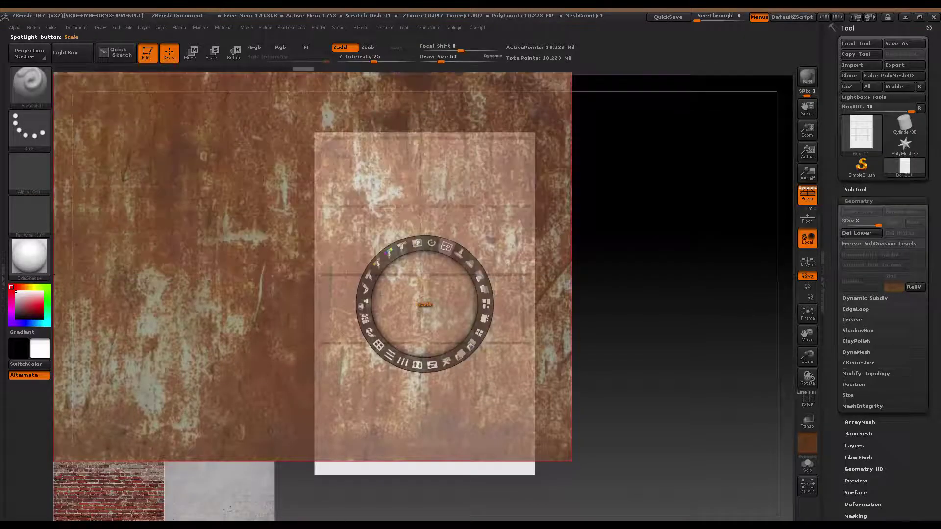
left_click_drag(446, 246, 377, 265)
Arrange the Spotlight images: rusted beside the building, concrete directly above it, and bricks over the building's lower part.
left_click_drag(424, 304, 220, 405)
left_click(130, 514)
left_click_drag(128, 518, 485, 411)
left_click(227, 479)
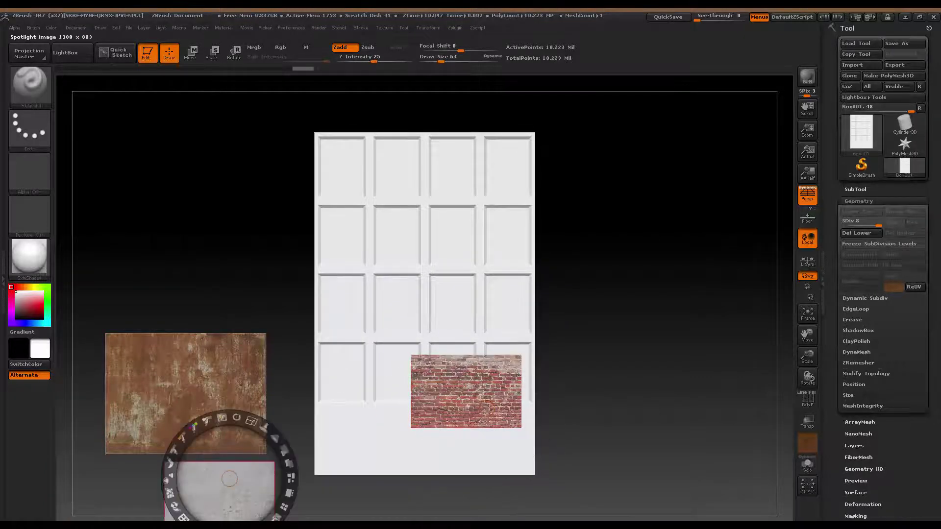
left_click_drag(227, 479, 219, 280)
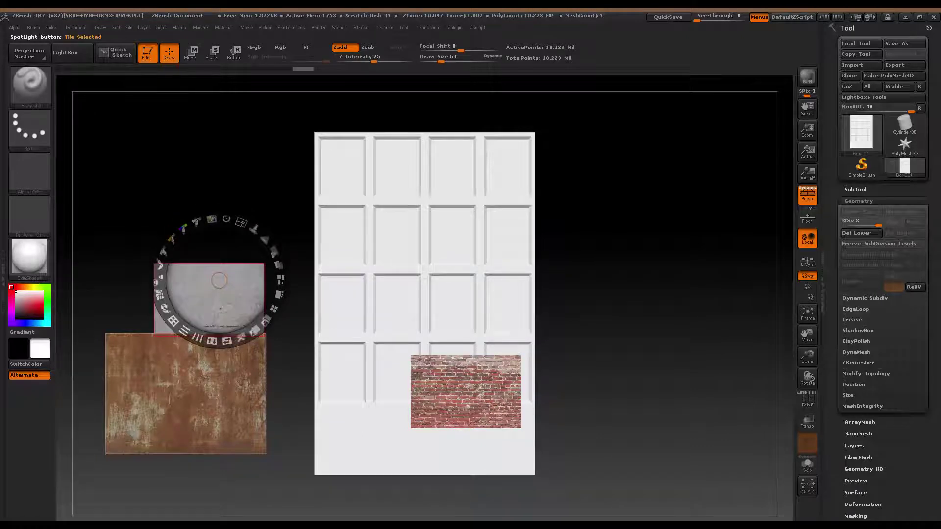
Align the brick image with the building's lower-left corner and enlarge it to cover the base's full width.
left_click_drag(487, 397, 390, 447)
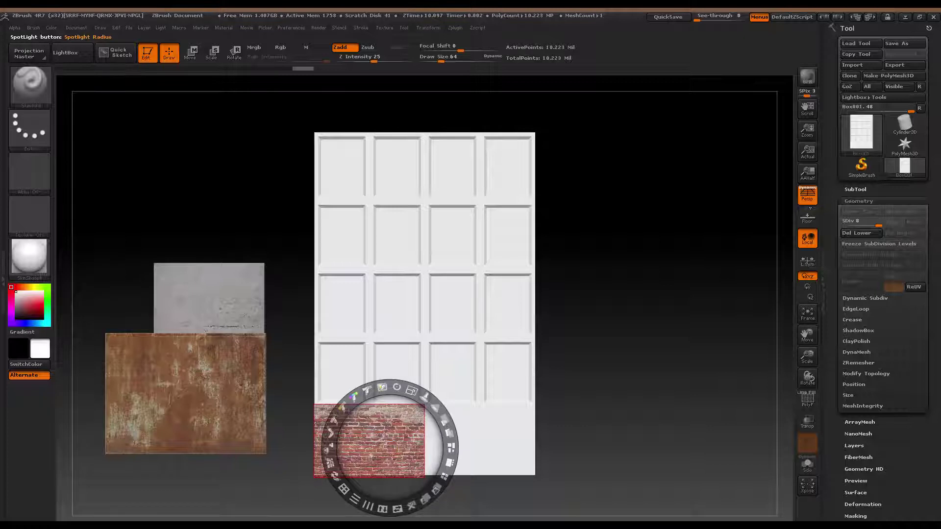
left_click_drag(412, 390, 484, 404)
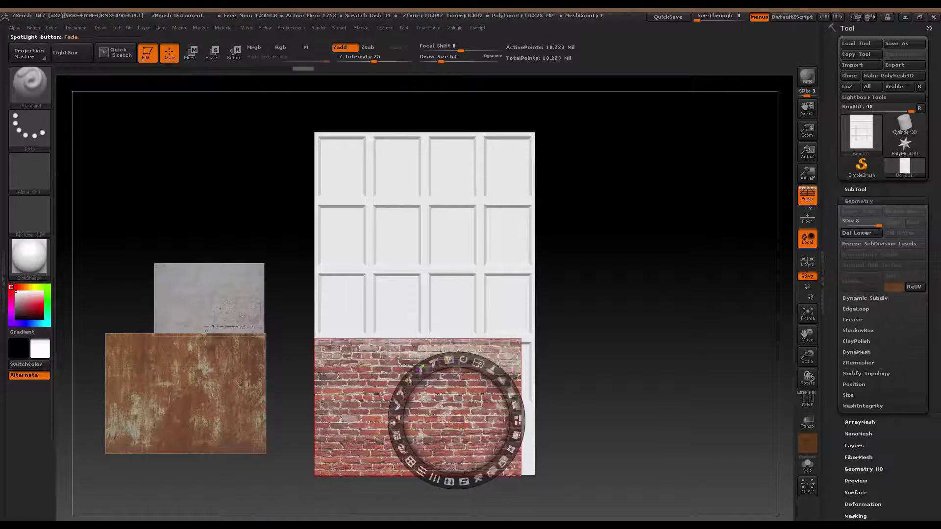
left_click_drag(478, 364, 549, 359)
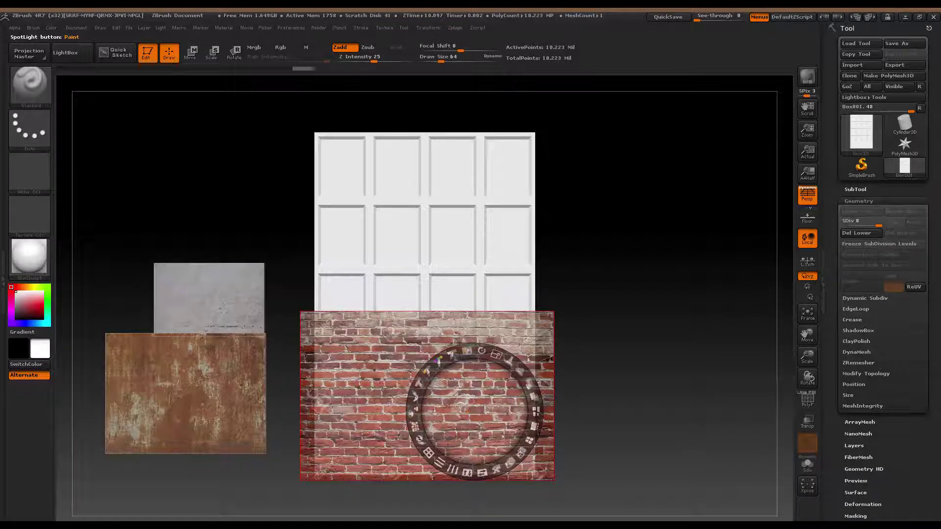
Rotate the brick image by about 180 degrees and reposition it over the building's base.
left_click_drag(474, 412, 471, 510)
left_click_drag(364, 490, 361, 371)
left_click_drag(474, 330, 461, 452)
left_click_drag(544, 427, 544, 426)
left_click_drag(462, 451, 460, 451)
left_click_drag(540, 434, 458, 416)
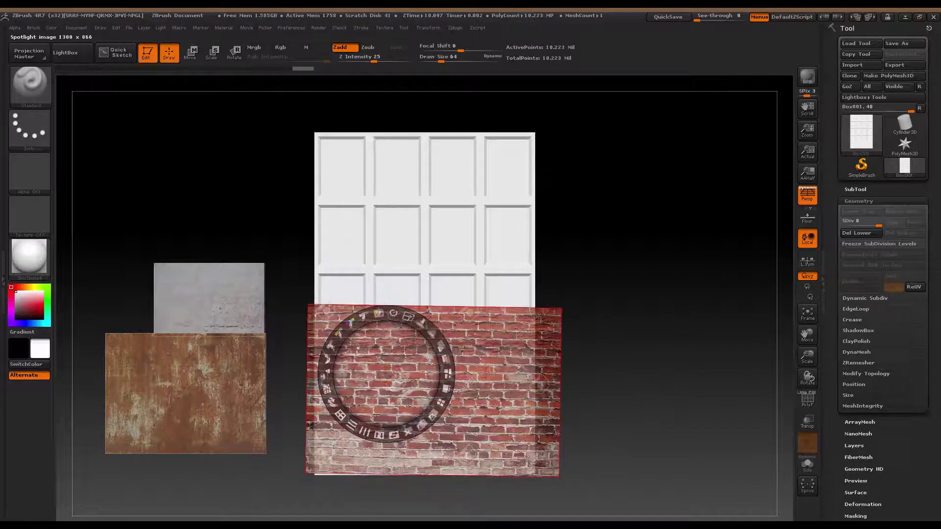
Straighten the brick image and reposition it to cover the lower part of the building's front across its full width.
left_click_drag(394, 313, 392, 314)
left_click_drag(458, 416, 451, 423)
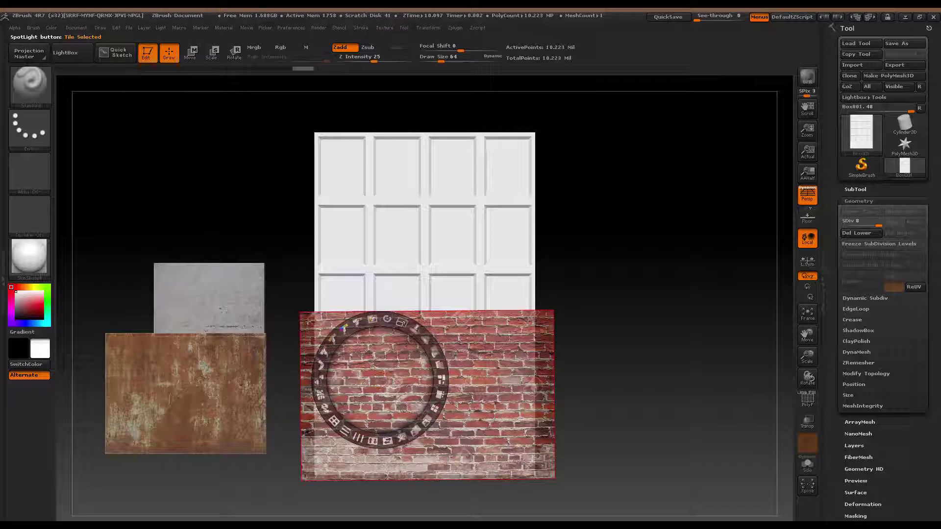
left_click_drag(343, 327, 341, 371)
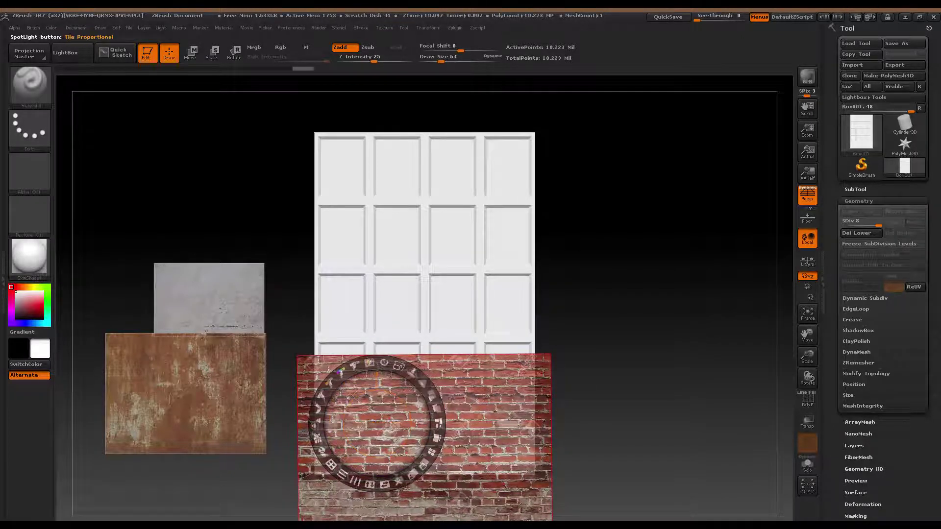
mouse_move(496, 424)
left_mouse_down()
mouse_move(491, 447)
mouse_move(504, 475)
mouse_move(495, 441)
left_mouse_up()
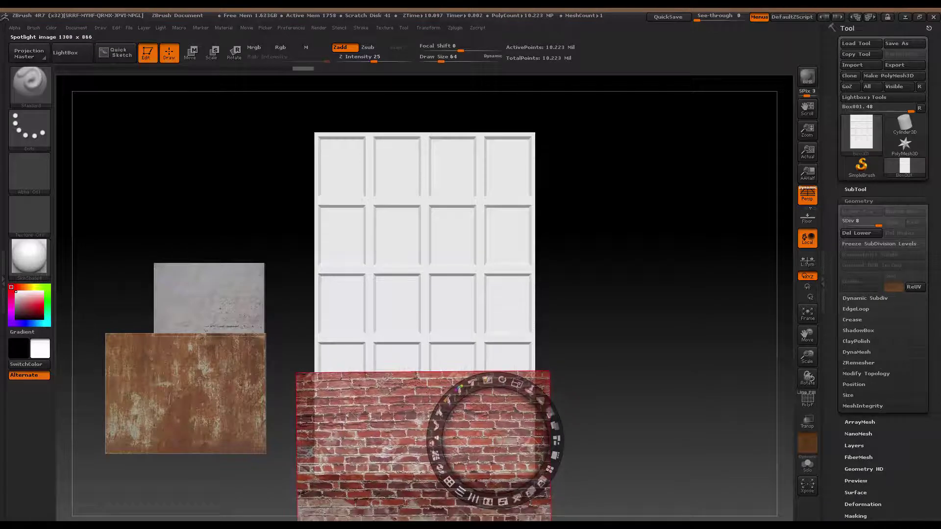
mouse_move(807, 357)
left_mouse_down()
mouse_move(806, 311)
mouse_move(806, 395)
mouse_move(807, 350)
left_mouse_up()
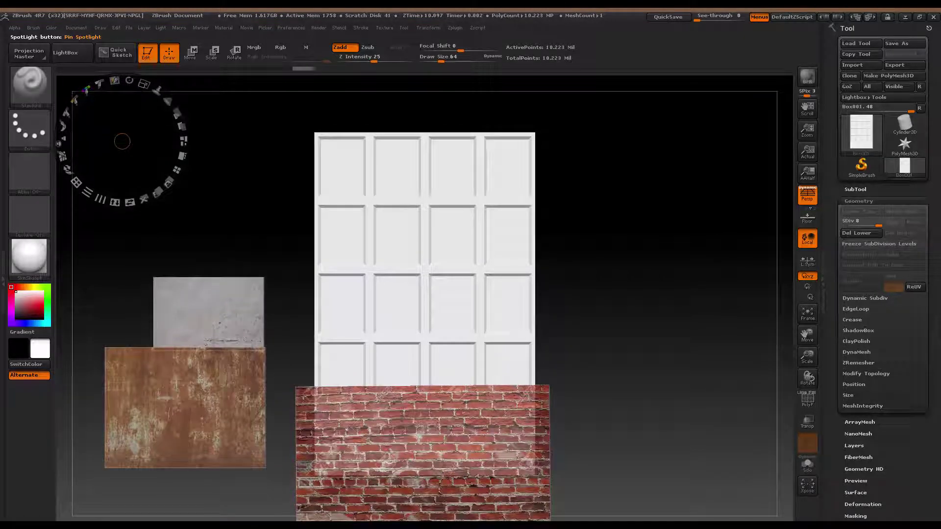
left_click_drag(462, 430, 466, 373)
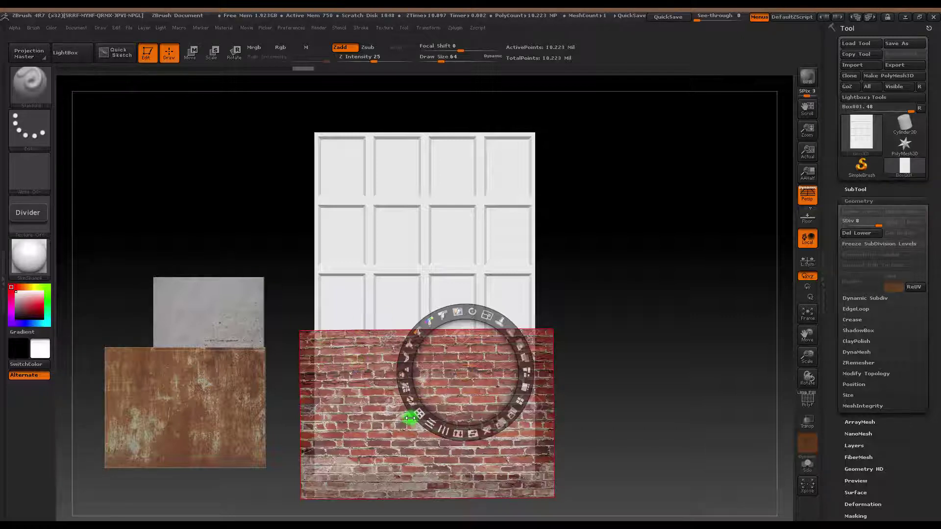
Paint the bricks across the building's lower front with Rgb on at intensity 100 and Zadd off.
left_click(283, 46)
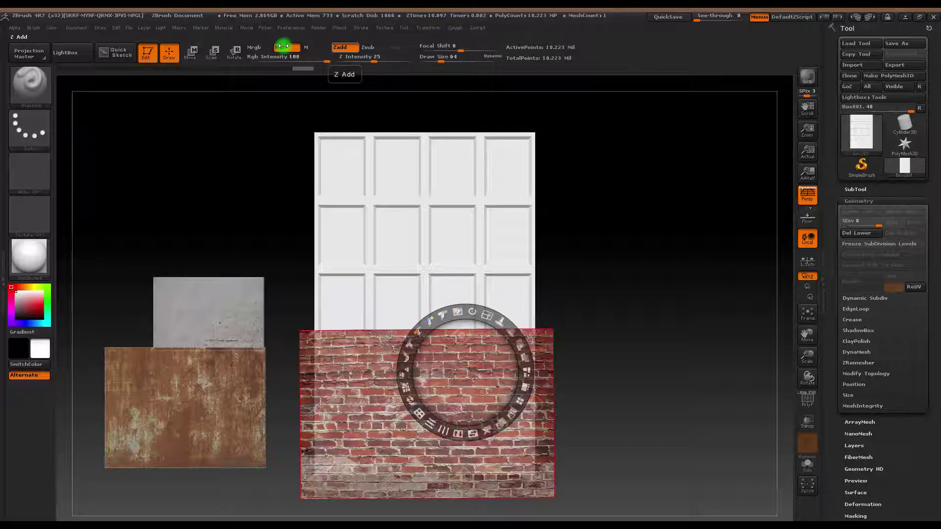
left_click(344, 47)
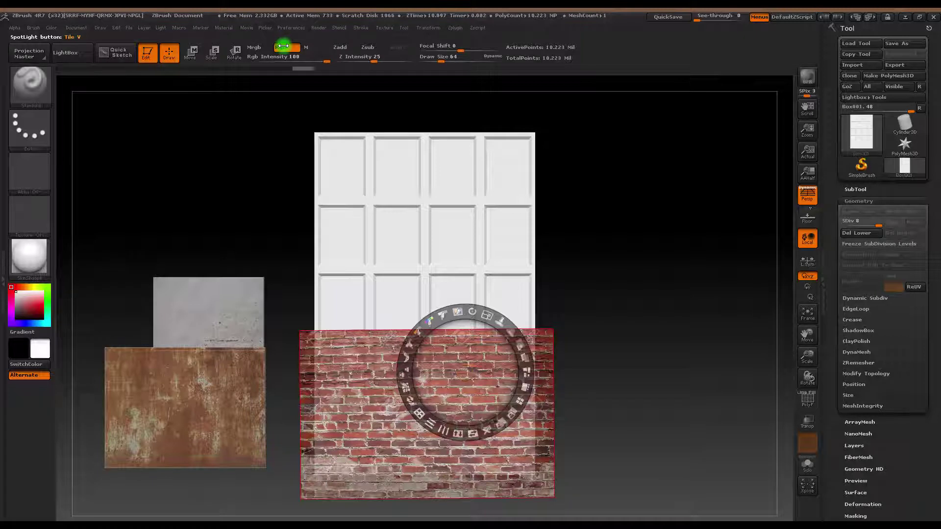
key("z")
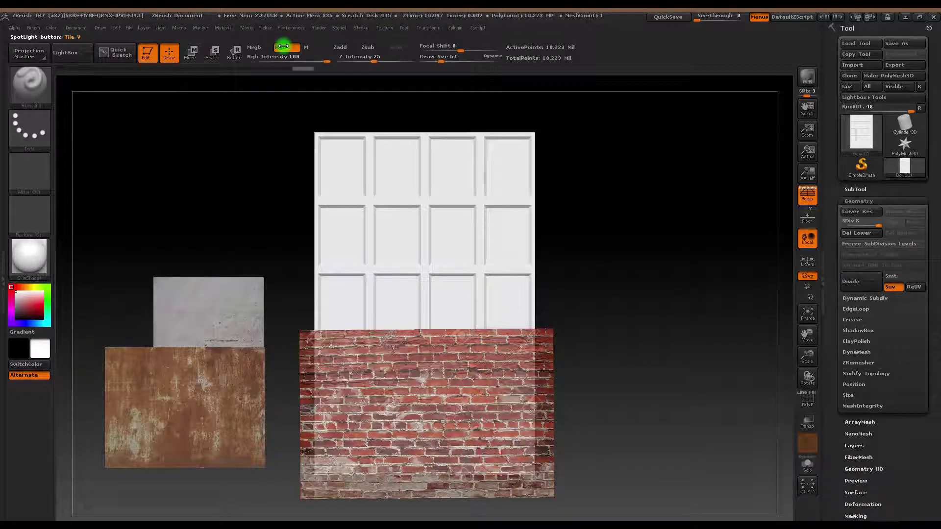
left_click_drag(493, 455, 334, 463)
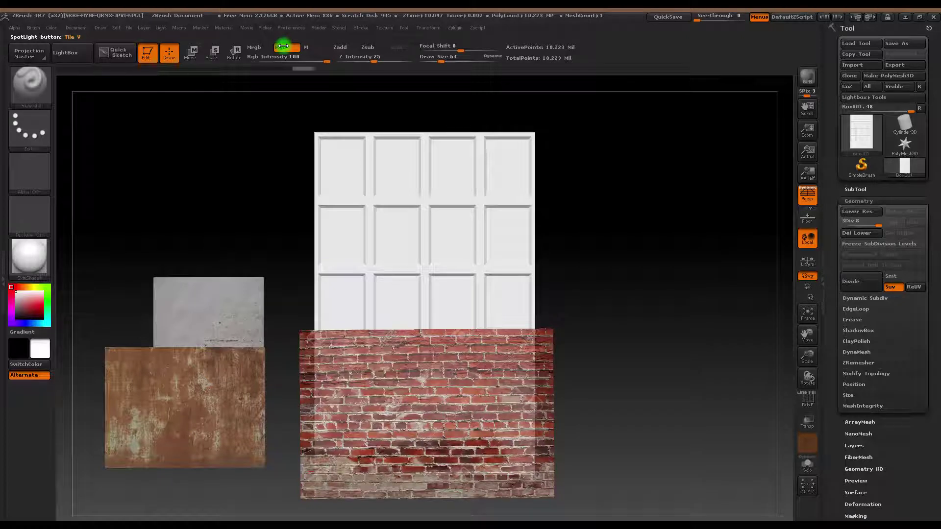
mouse_move(422, 468)
left_mouse_down()
mouse_move(522, 465)
mouse_move(446, 441)
mouse_move(325, 441)
mouse_move(448, 425)
mouse_move(411, 417)
mouse_move(519, 411)
mouse_move(333, 397)
left_mouse_up()
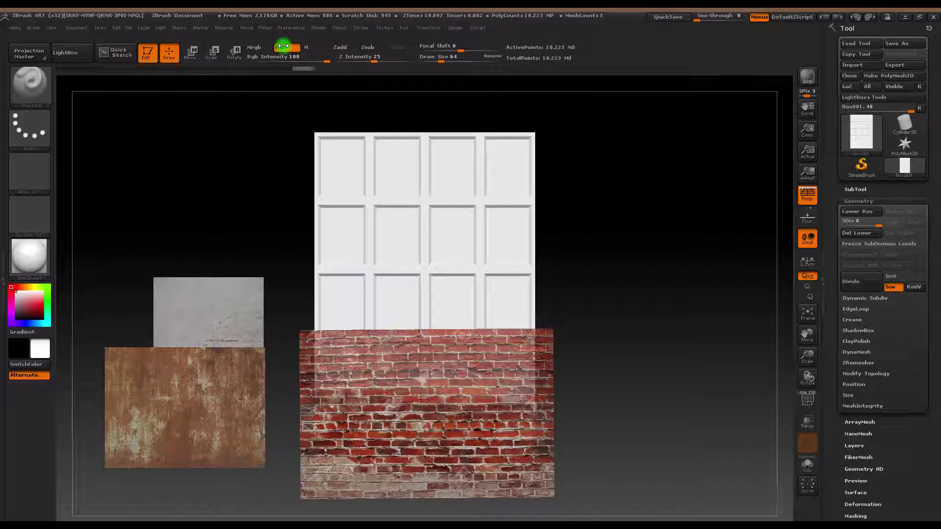
mouse_move(441, 399)
left_mouse_down()
mouse_move(522, 392)
mouse_move(338, 375)
mouse_move(431, 365)
mouse_move(343, 345)
mouse_move(486, 339)
mouse_move(372, 334)
left_mouse_up()
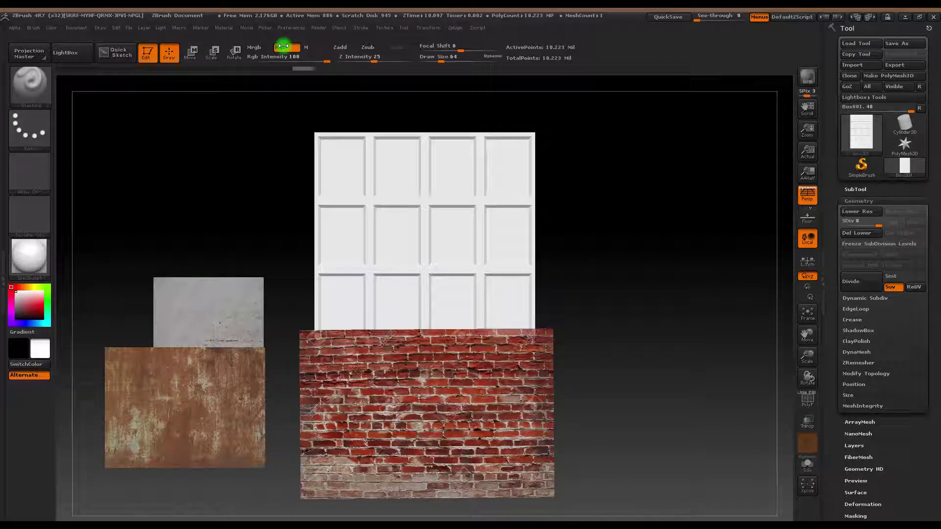
left_click_drag(527, 336, 484, 342)
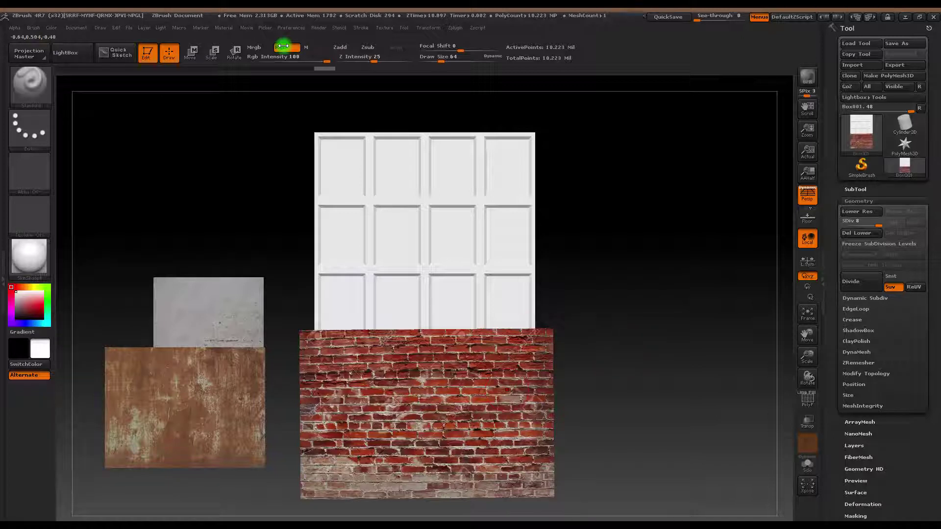
Move the brick image off the base toward the building's upper right and check the painted bricks with Spotlight temporarily hidden.
key("shift+z")
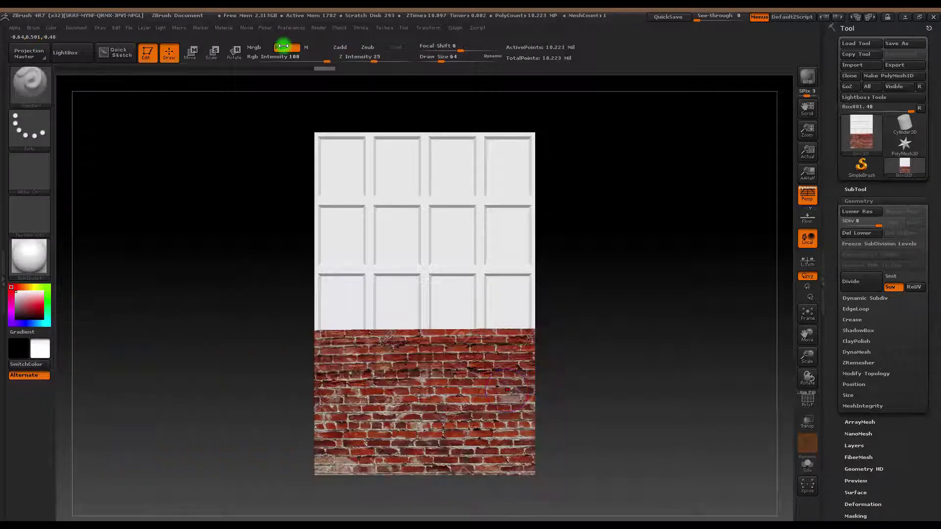
key("shift+z")
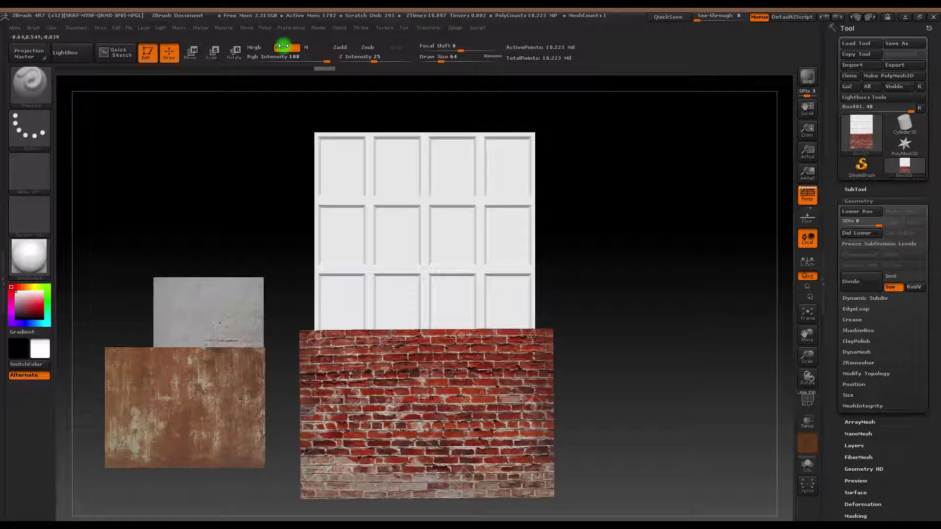
key("z")
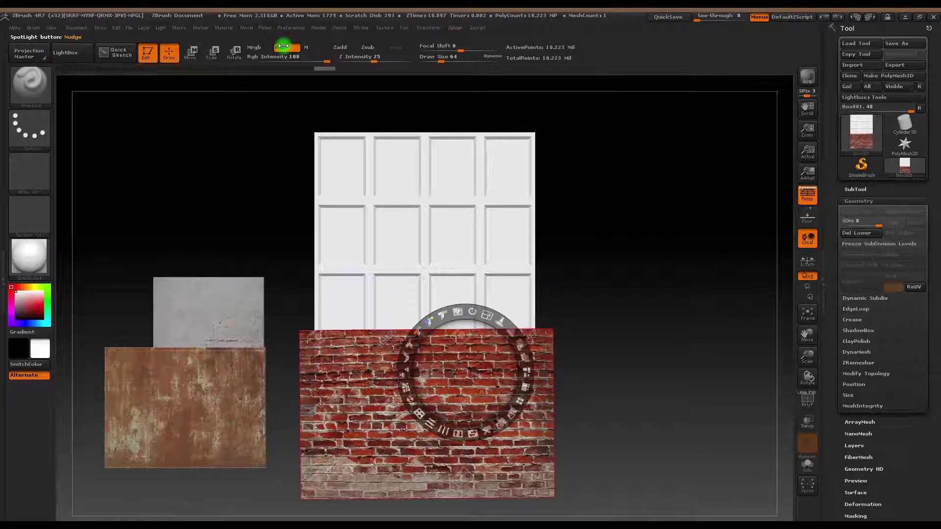
mouse_move(441, 383)
left_mouse_down()
mouse_move(656, 184)
mouse_move(648, 194)
left_mouse_up()
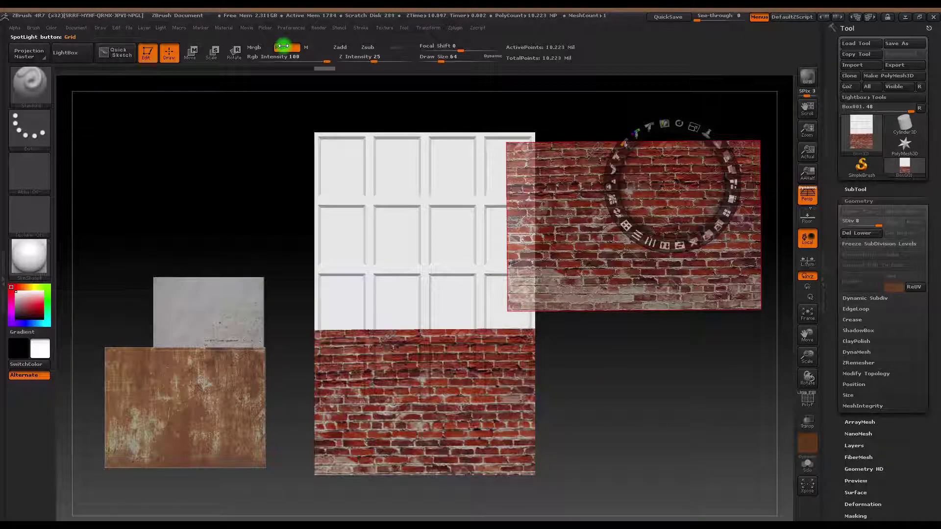
key("shift+z")
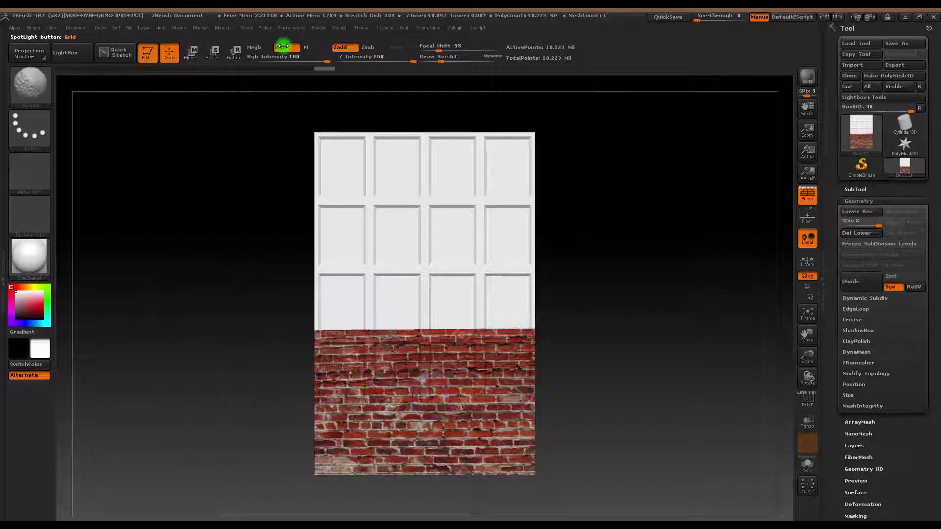
key("shift")
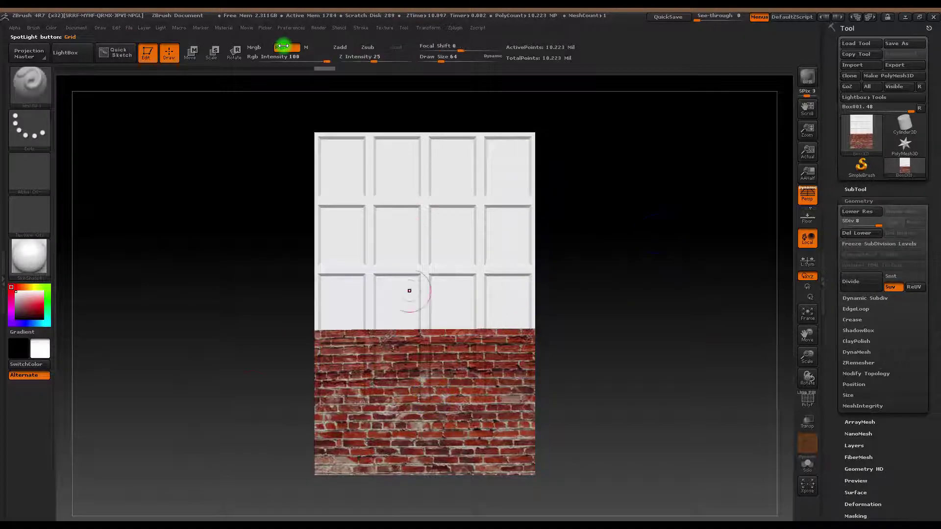
key("shift+z")
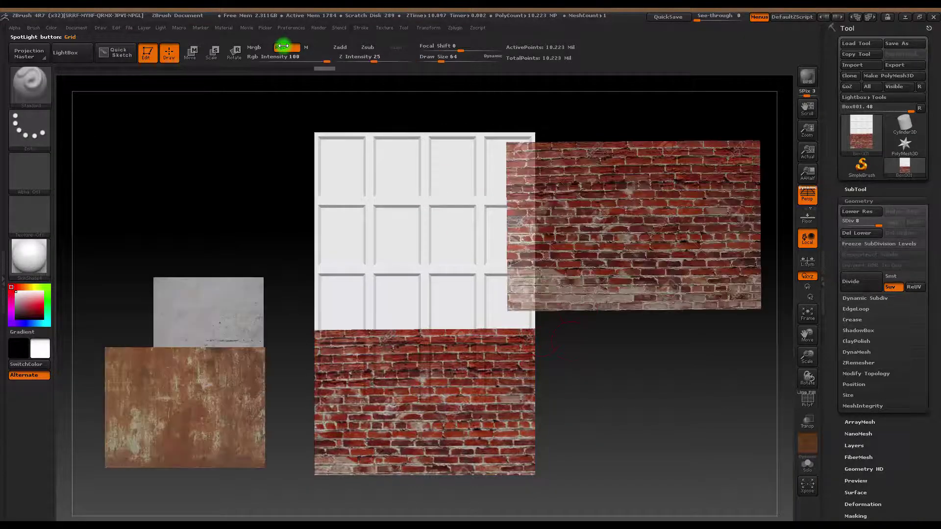
Place the concrete image over the lower-left corner of the brick base and lower the Spotlight image opacity.
key("z")
key("z")
key("z")
left_click(201, 389)
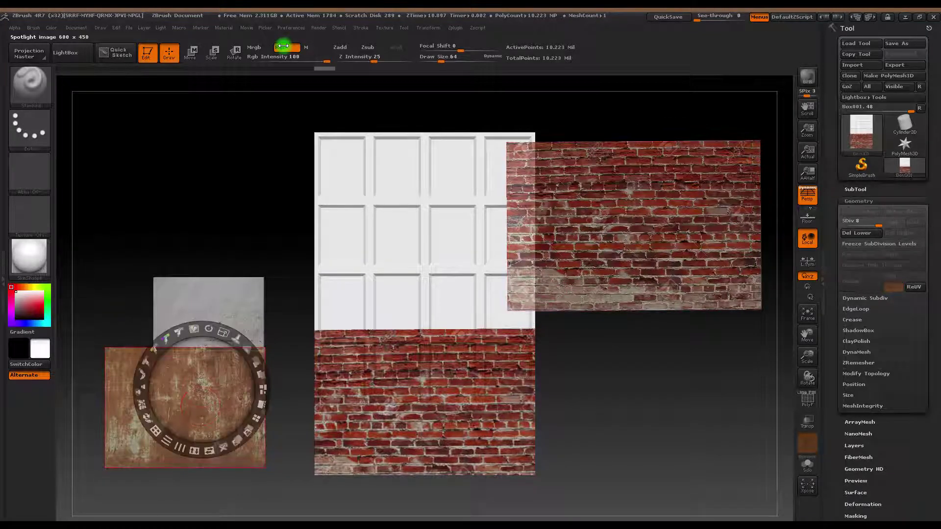
left_click(217, 295)
left_click_drag(217, 295, 315, 419)
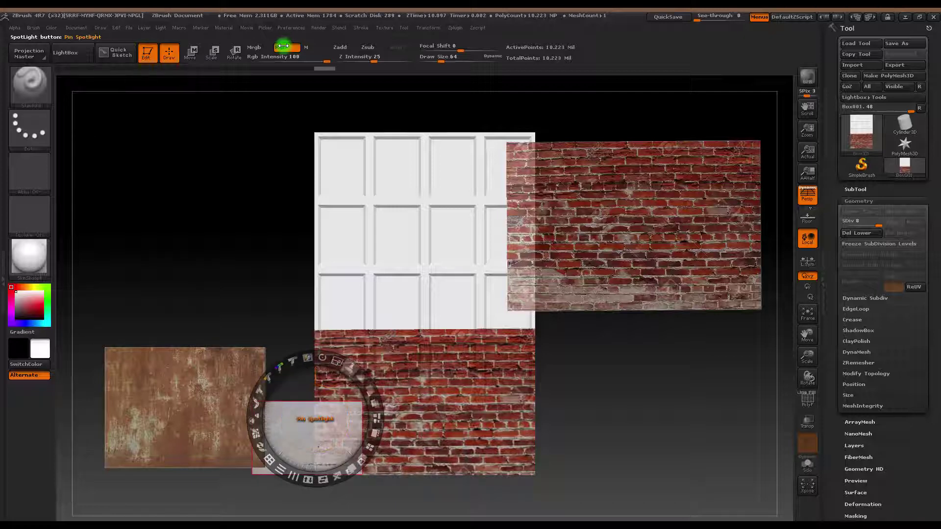
left_click_drag(370, 391, 355, 372)
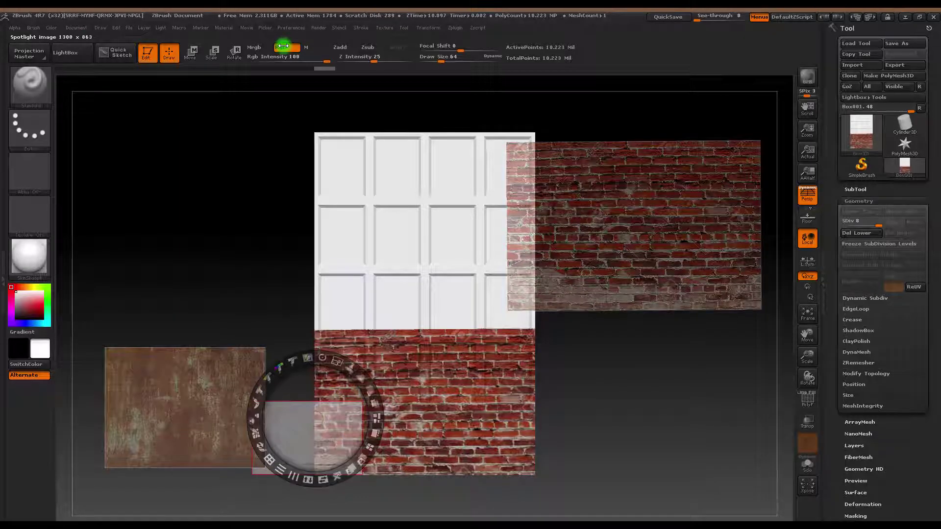
Paint a concrete patch on the base's lower-left corner and return the concrete image to the area beside the building.
key("z")
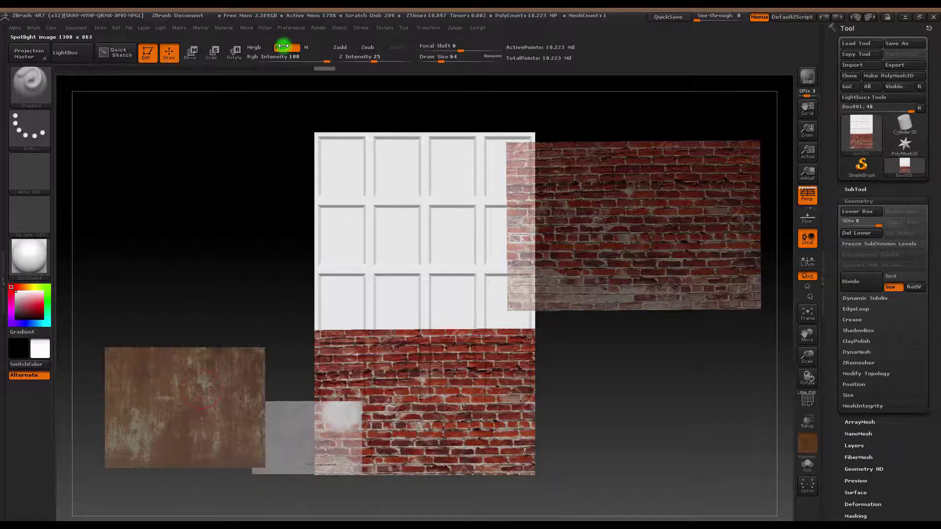
mouse_move(327, 409)
left_mouse_down()
mouse_move(356, 463)
mouse_move(328, 461)
left_mouse_up()
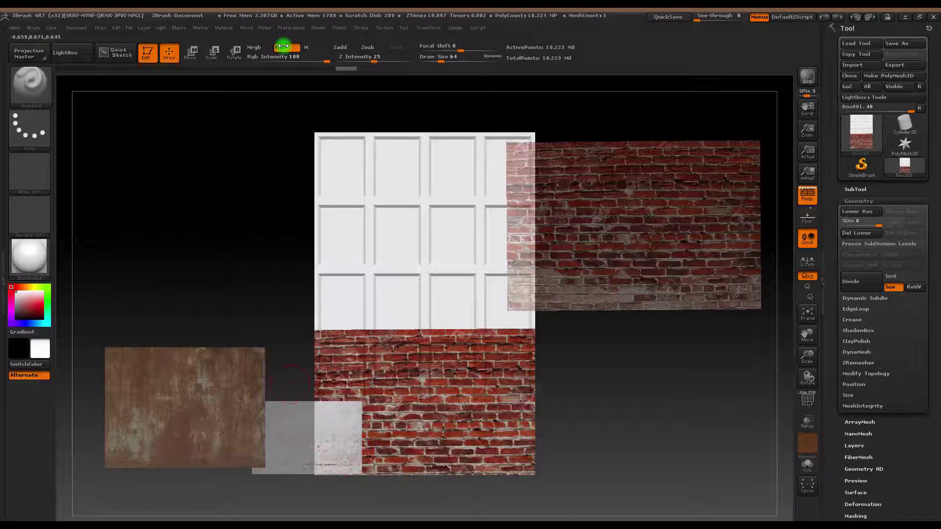
key("shift+z")
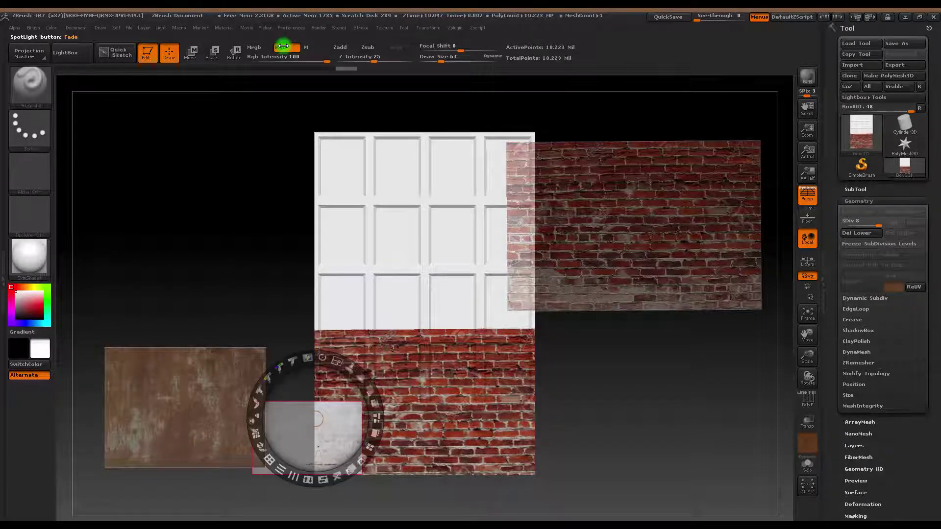
left_click_drag(333, 426, 213, 276)
Lay the brick image over the base and paint bricks over the concrete patch's right edge, and hide Spotlight.
left_click(615, 218)
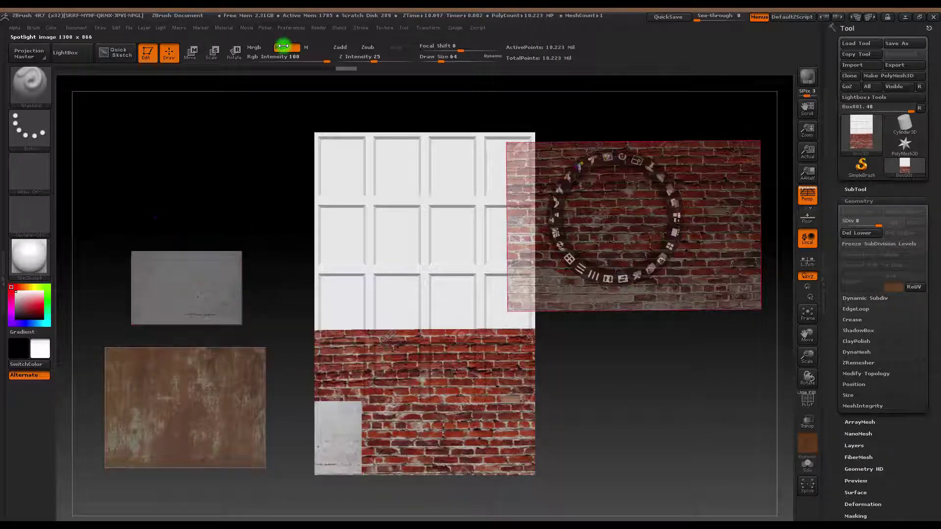
left_click_drag(615, 218, 390, 419)
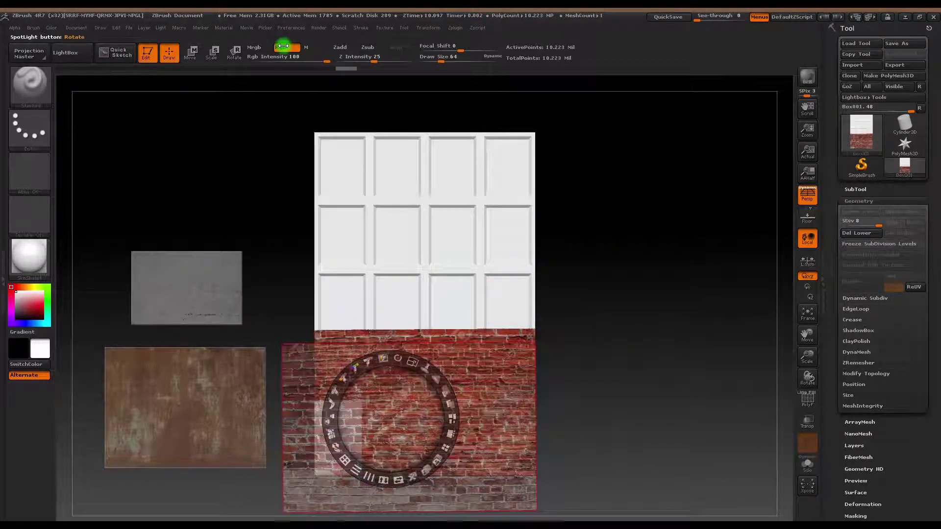
key("z")
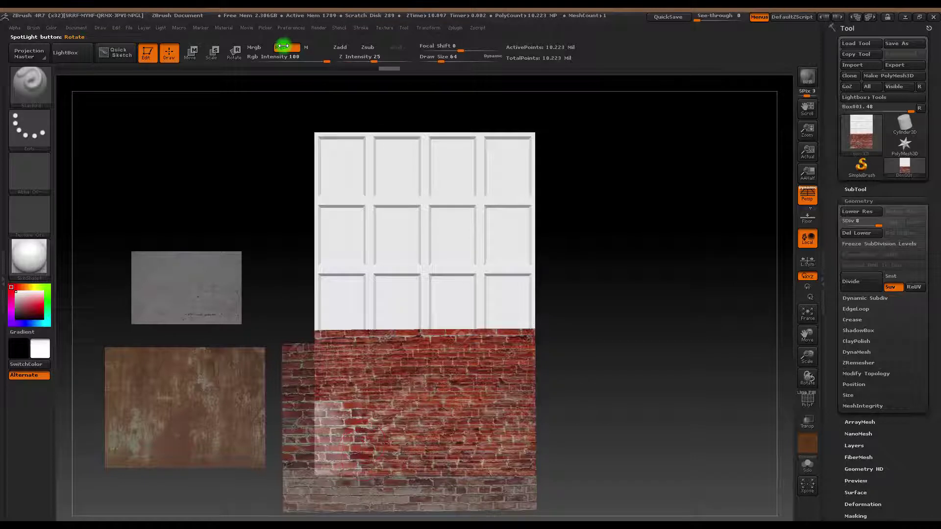
key("z")
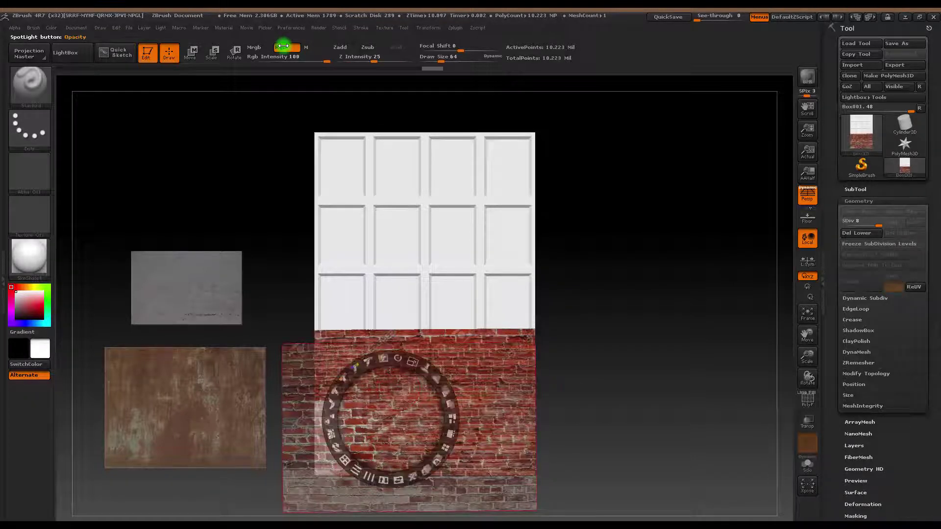
key("z")
key("shift+z")
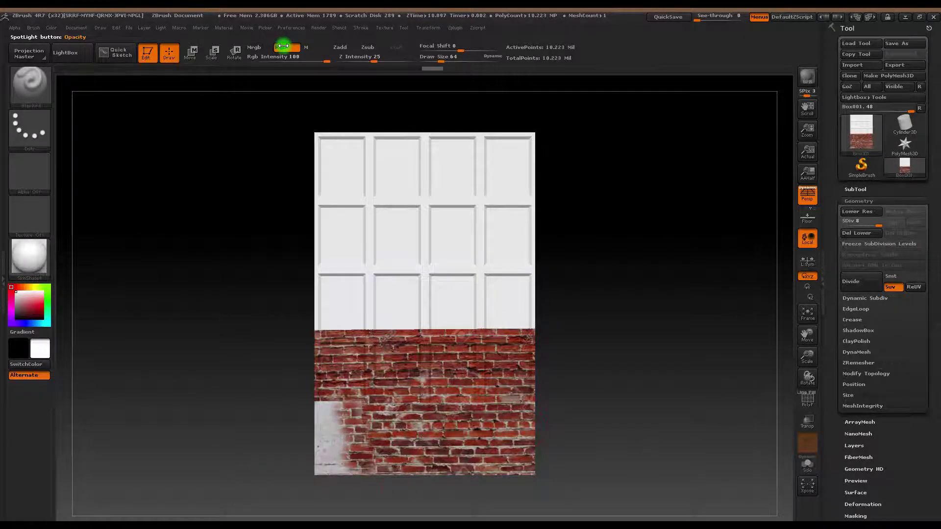
Inspect the building's side, return to the front view and place the rusted Spotlight image over the right part of the brick base.
mouse_move(596, 392)
left_mouse_down()
mouse_move(686, 392)
mouse_move(595, 392)
left_mouse_up()
left_click_drag(621, 394, 620, 431)
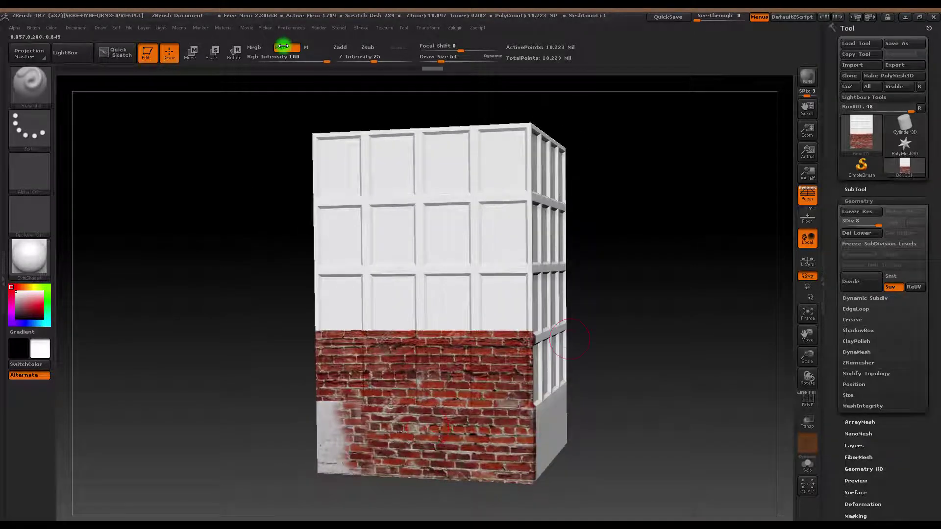
mouse_move(661, 373)
left_mouse_down()
mouse_move(569, 397)
mouse_move(662, 392)
mouse_move(628, 395)
left_mouse_up()
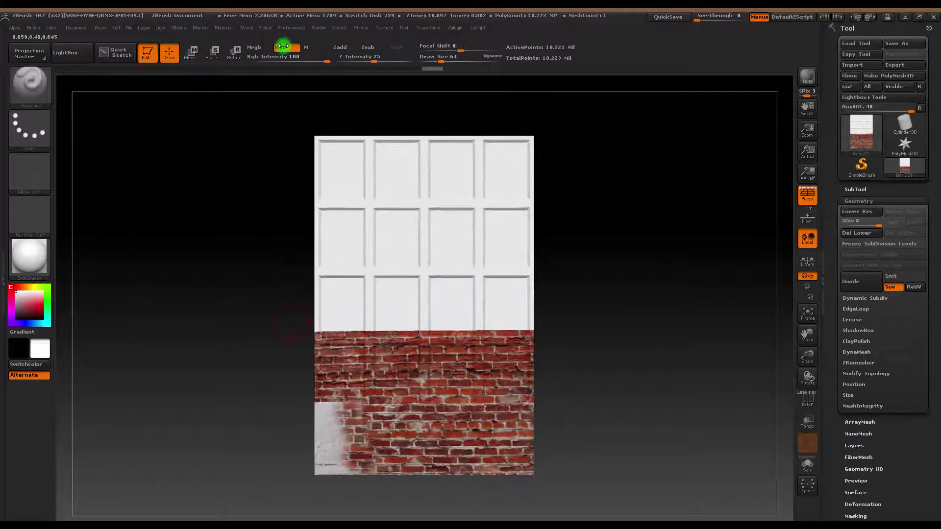
key("shift+z")
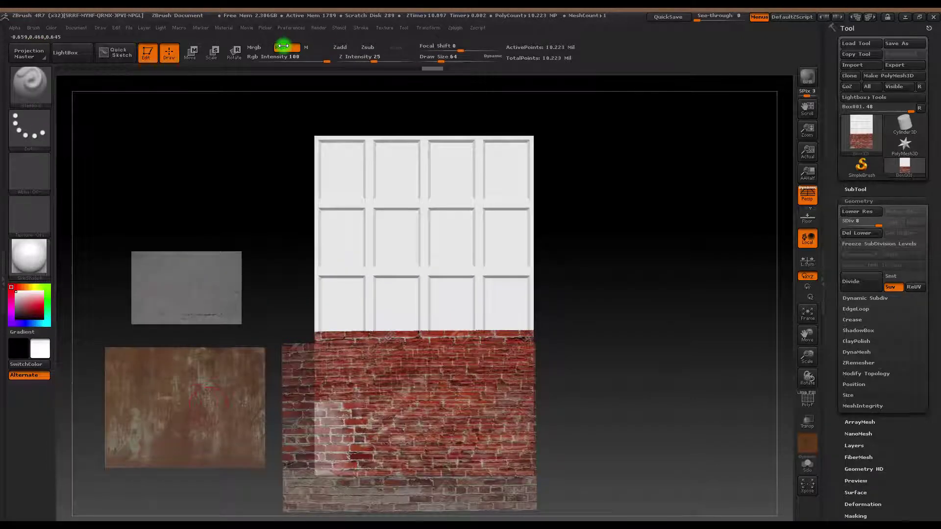
key("z")
left_click_drag(206, 395, 499, 406)
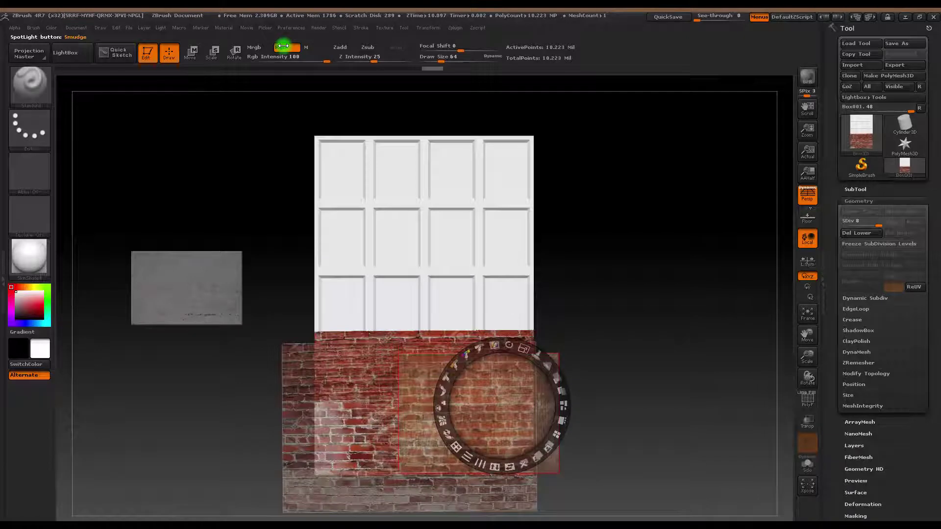
Paint a rust patch near the right edge of the brick base from the overlaid rusted image.
key("z")
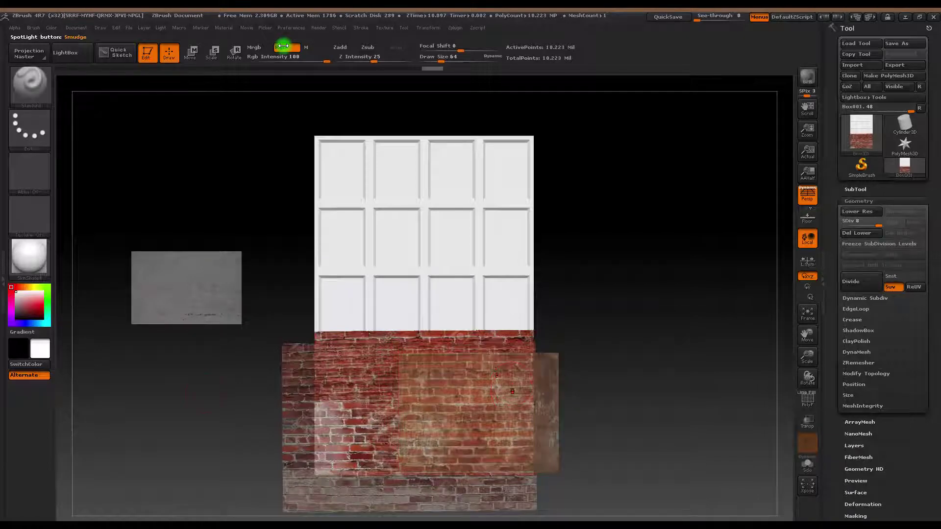
left_click_drag(512, 391, 512, 381)
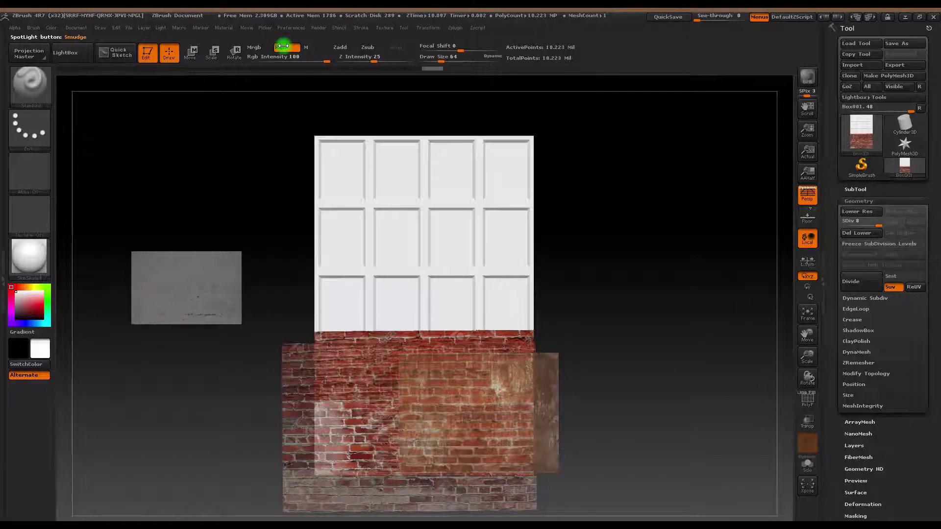
left_click_drag(514, 416, 495, 388)
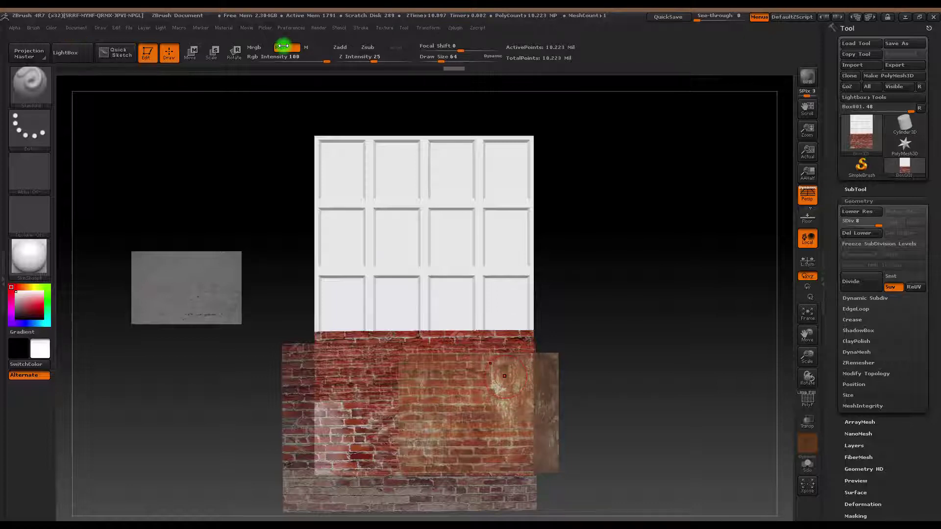
Move the rusted image off the building to above the concrete image and hide Spotlight to check the painted base.
key("shift+z")
left_click_drag(490, 392, 193, 164)
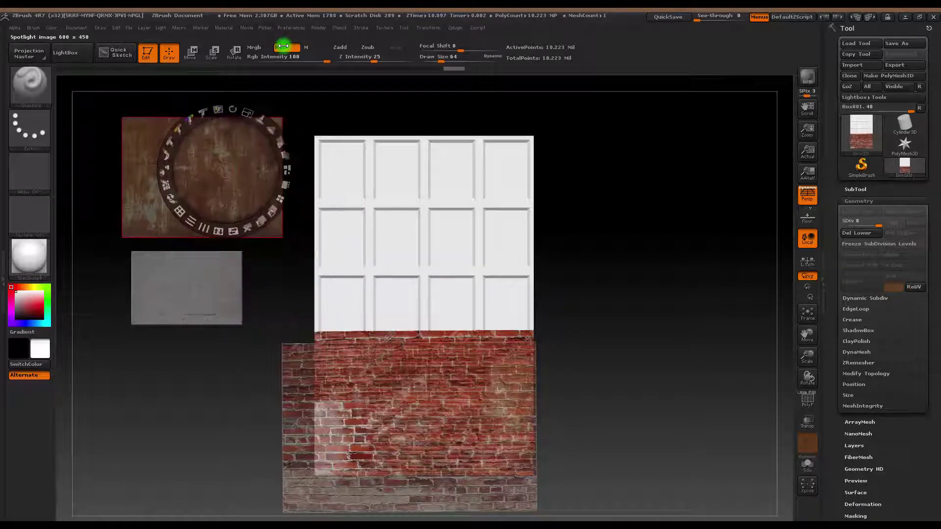
key("shift+z")
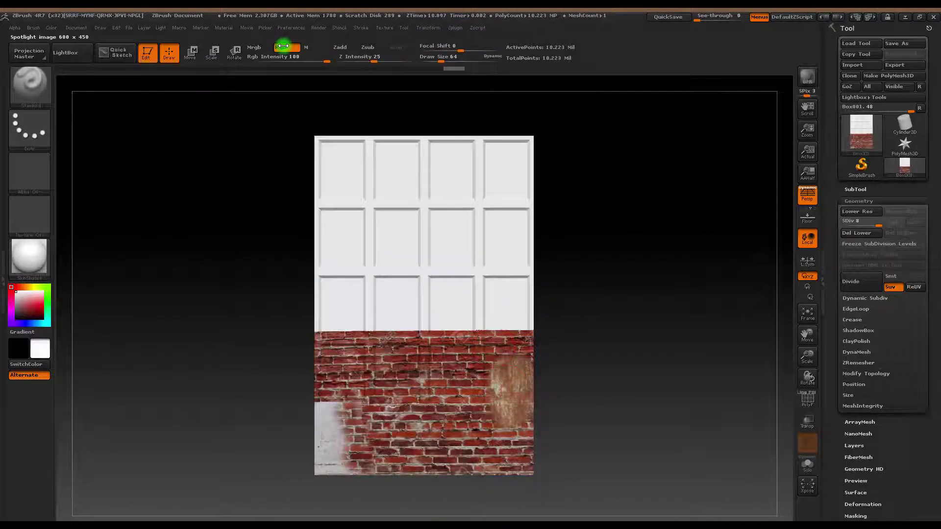
mouse_move(591, 375)
left_mouse_down()
mouse_move(520, 376)
mouse_move(649, 375)
mouse_move(591, 375)
left_mouse_up()
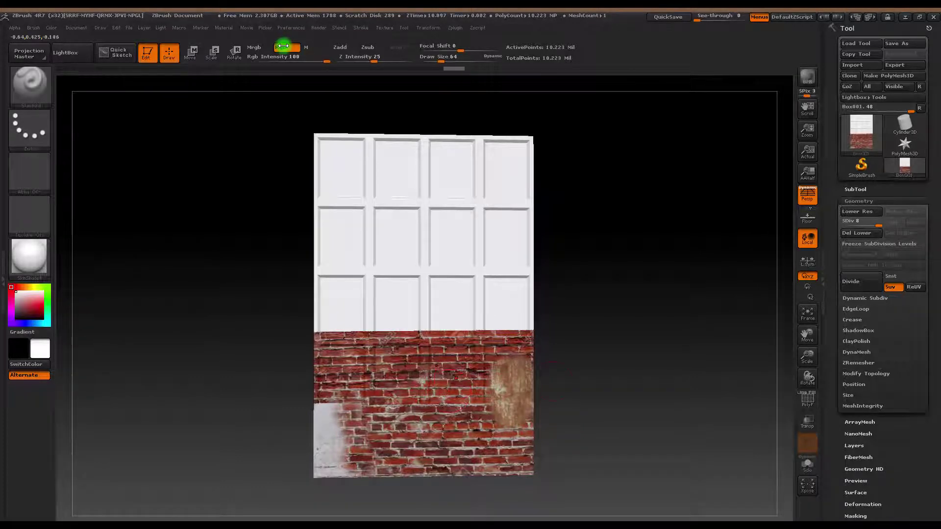
mouse_move(569, 370)
left_mouse_down()
mouse_move(495, 362)
mouse_move(591, 321)
mouse_move(573, 329)
left_mouse_up()
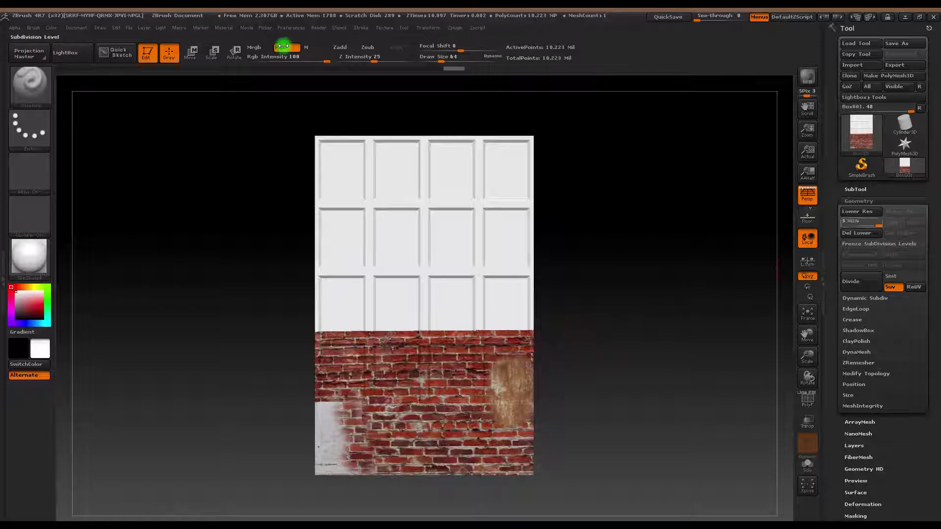
Create a new texture map for the building from its polypaint.
left_click(858, 201)
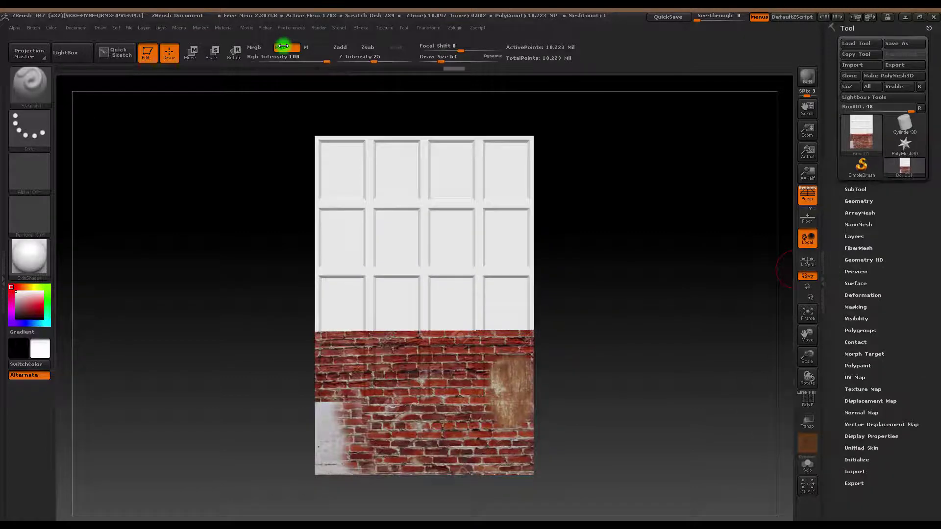
left_click(863, 389)
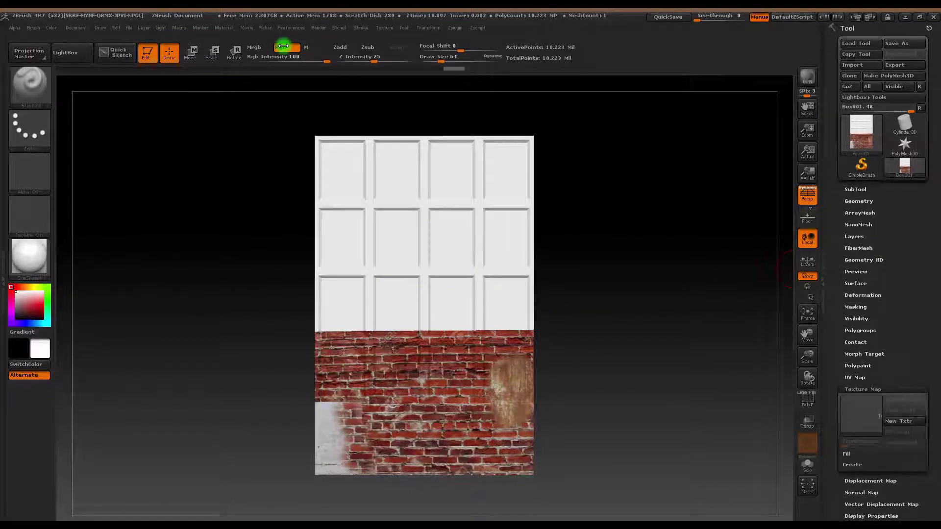
left_click(852, 465)
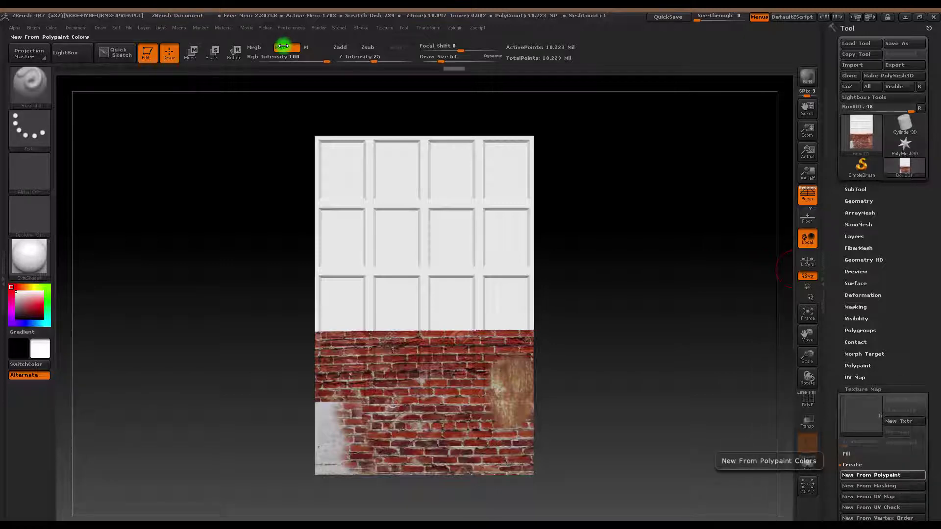
left_click(871, 475)
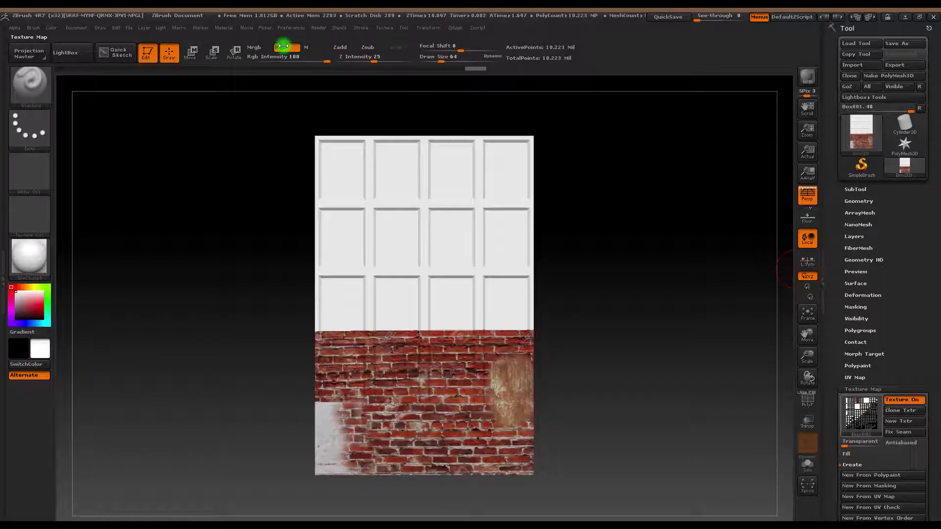
Clone the building's texture map into the texture palette and flip the texture vertically.
left_click(861, 414)
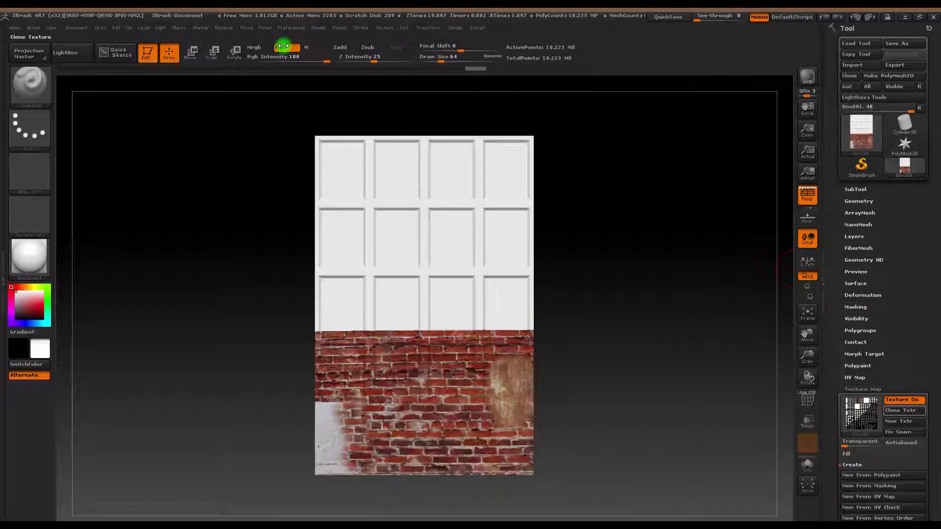
left_click(808, 443)
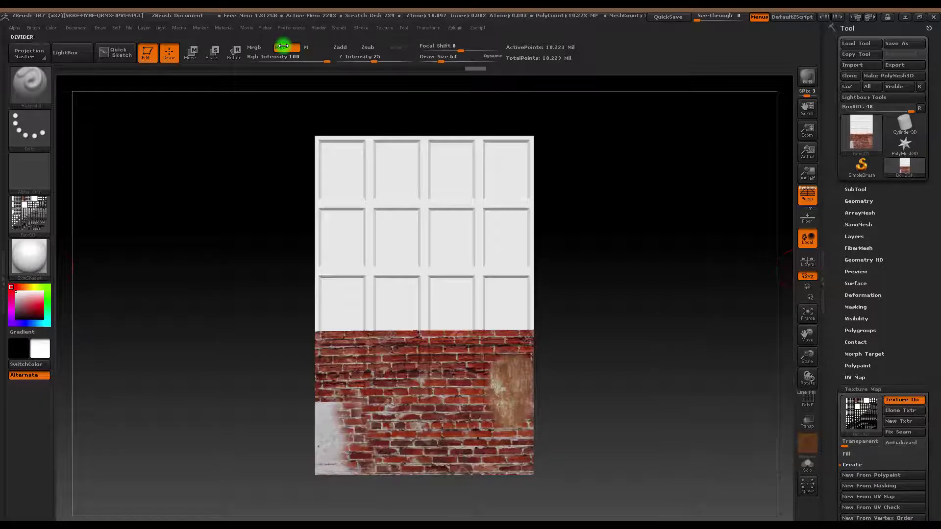
mouse_move(29, 214)
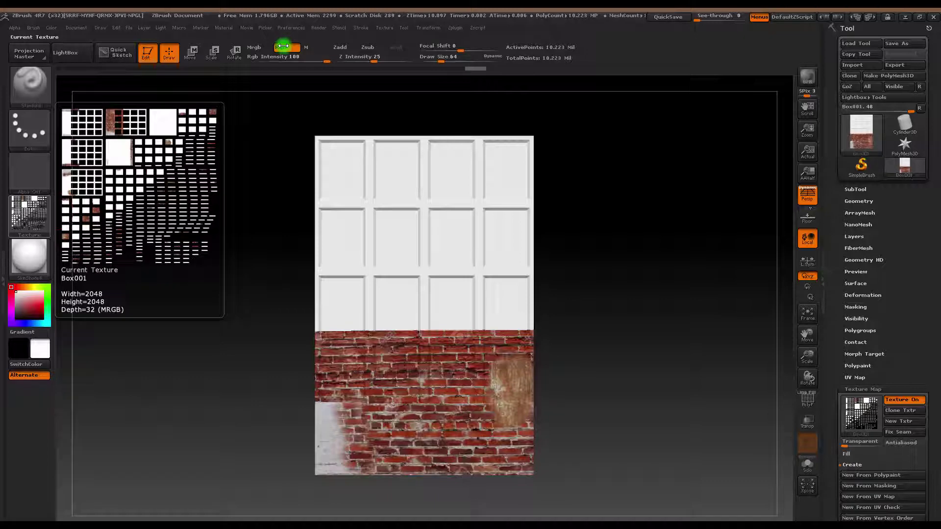
left_click(29, 214)
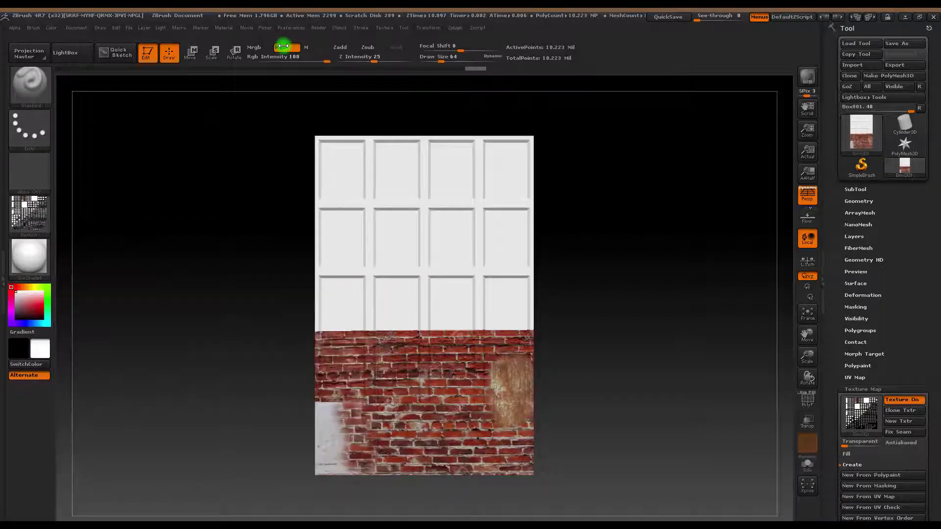
left_click(383, 27)
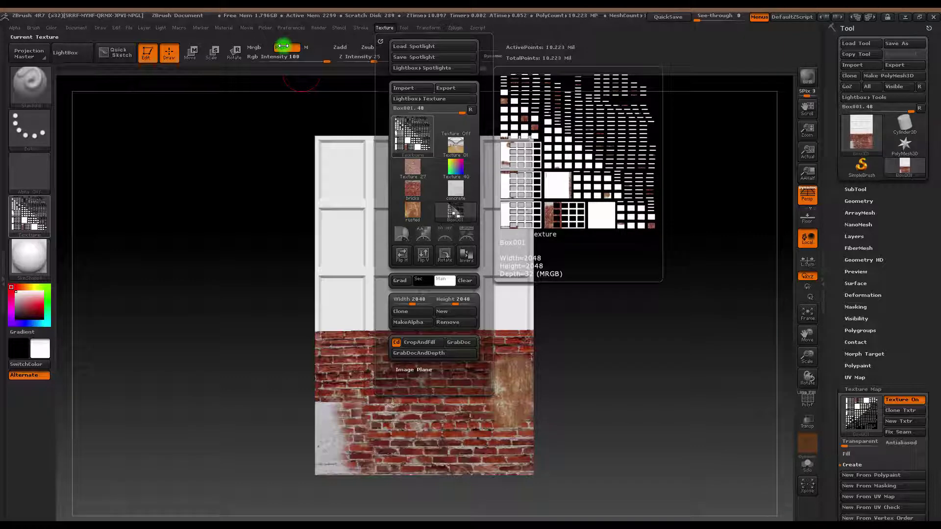
Export the flipped texture as a JPEG named texturedbuilding to the spotlight folder, accepting the default export settings.
left_click(455, 88)
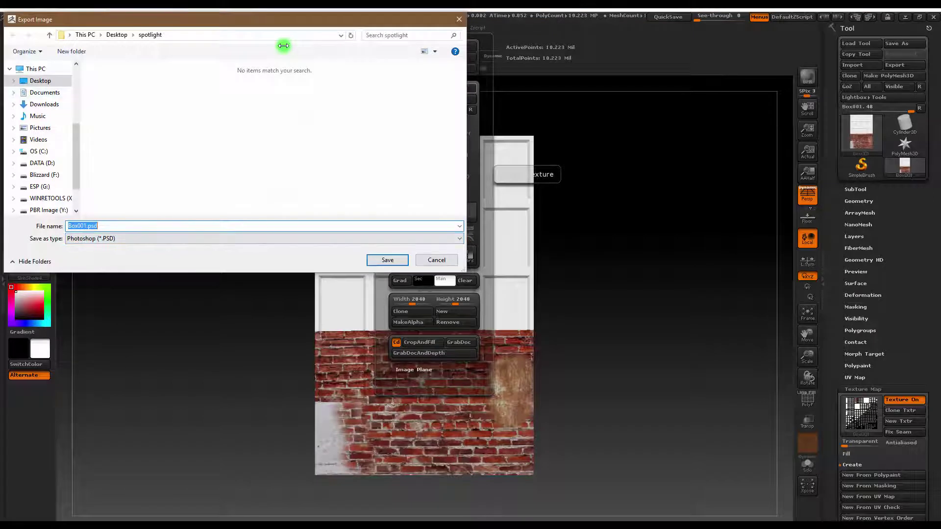
type("texturedbuilding")
key("Tab")
key("alt+Down")
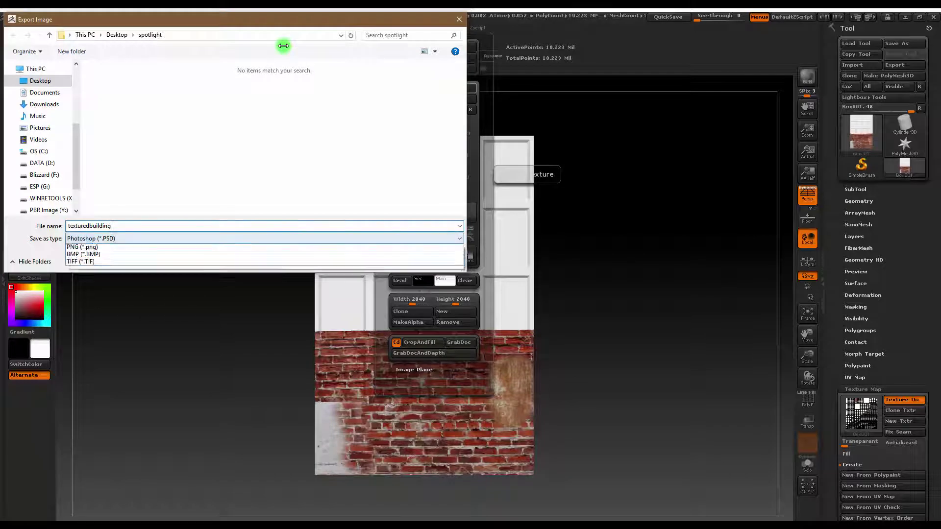
key("Down")
key("Down")
key("Return")
key("Return")
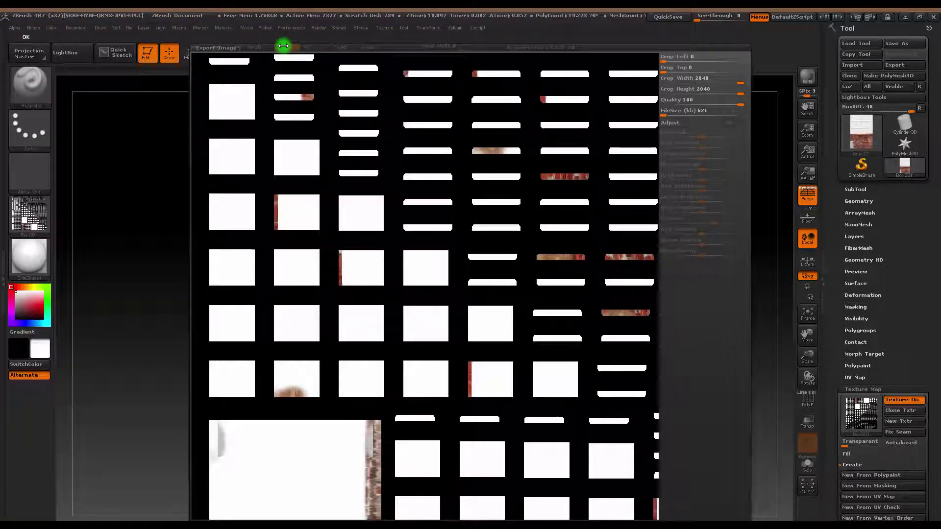
left_click(284, 46)
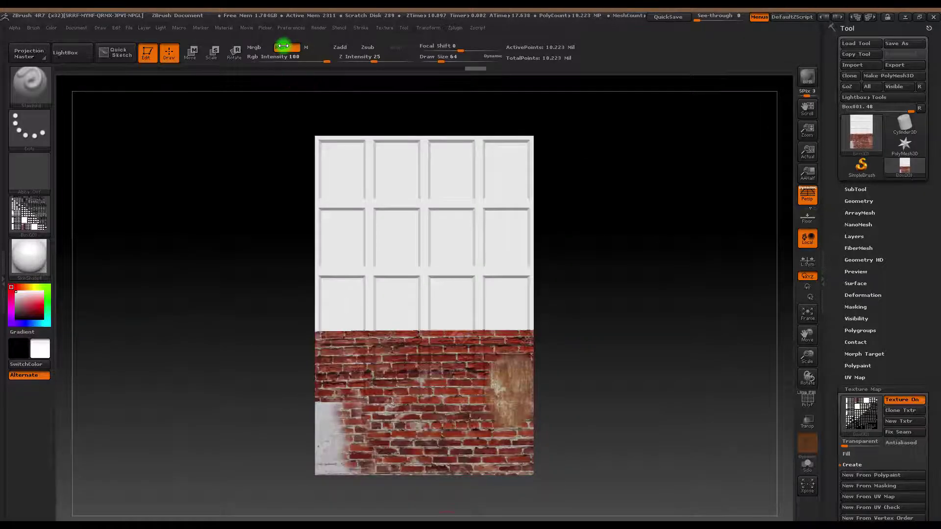
Switch to 3ds Max and open the Material Editor with the building's 01 - Default material selected.
key("alt+Tab")
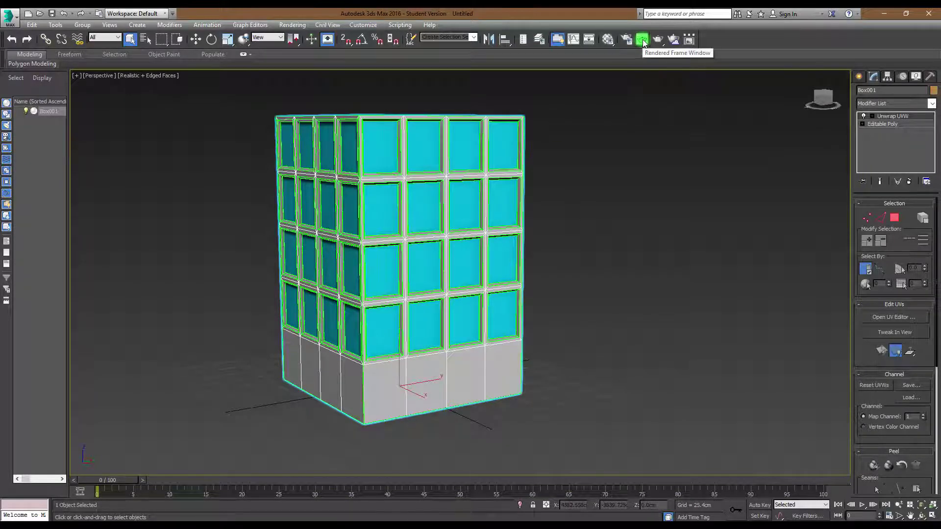
left_click(609, 40)
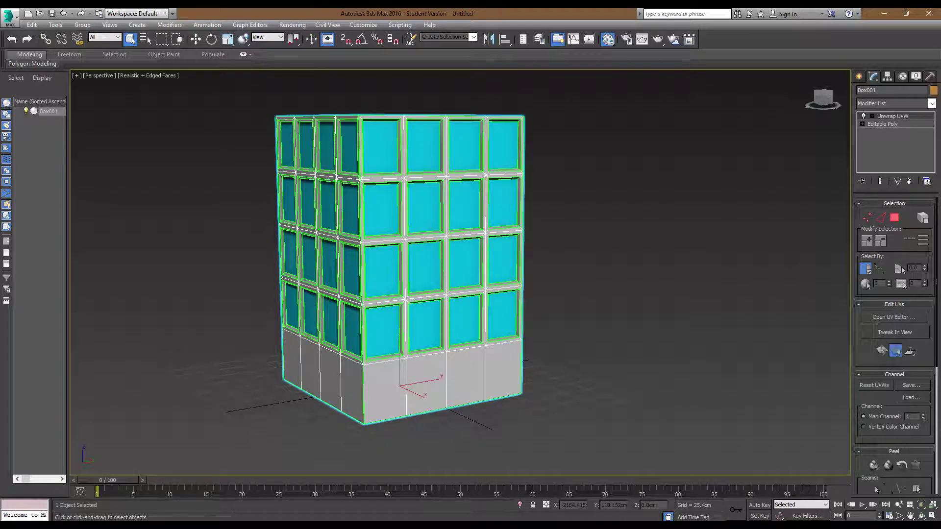
left_click_drag(578, 88, 663, 88)
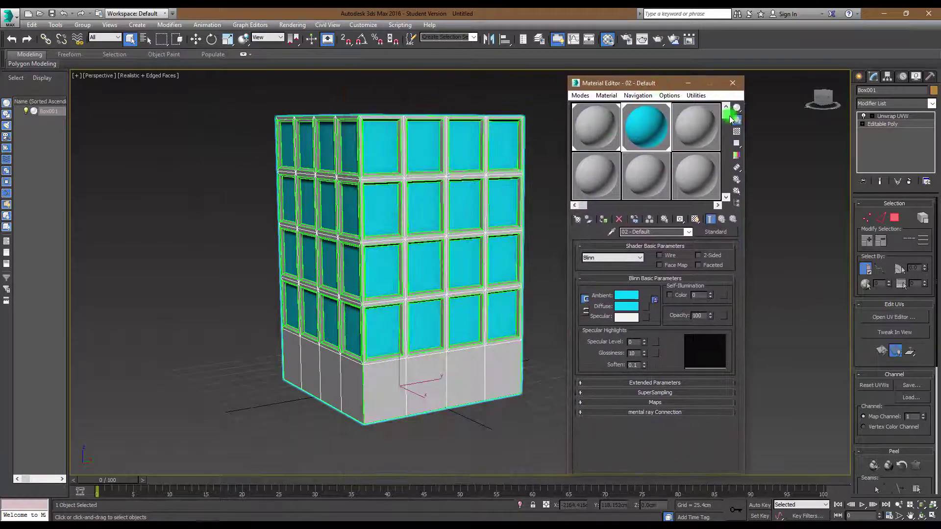
left_click(605, 131)
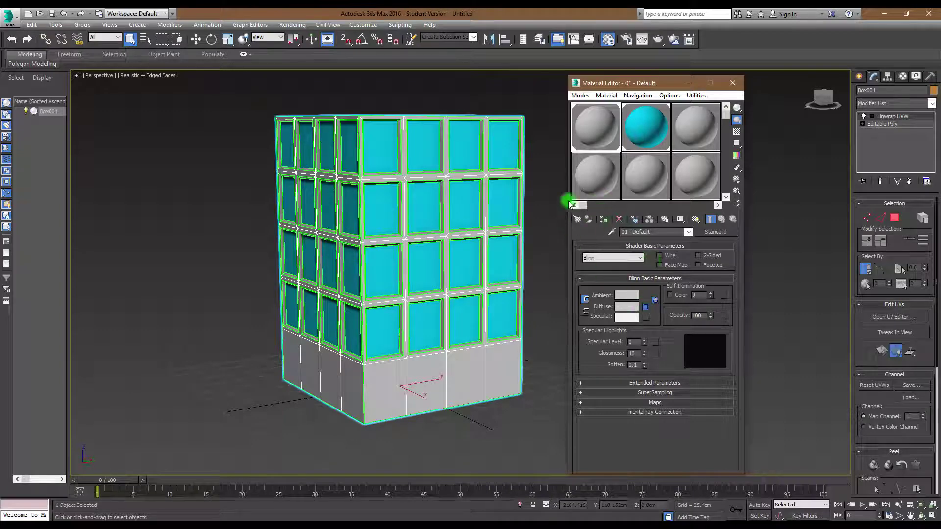
Assign texturedbuilding.jpg from the spotlight folder as a Bitmap on the material's diffuse color.
left_click(645, 306)
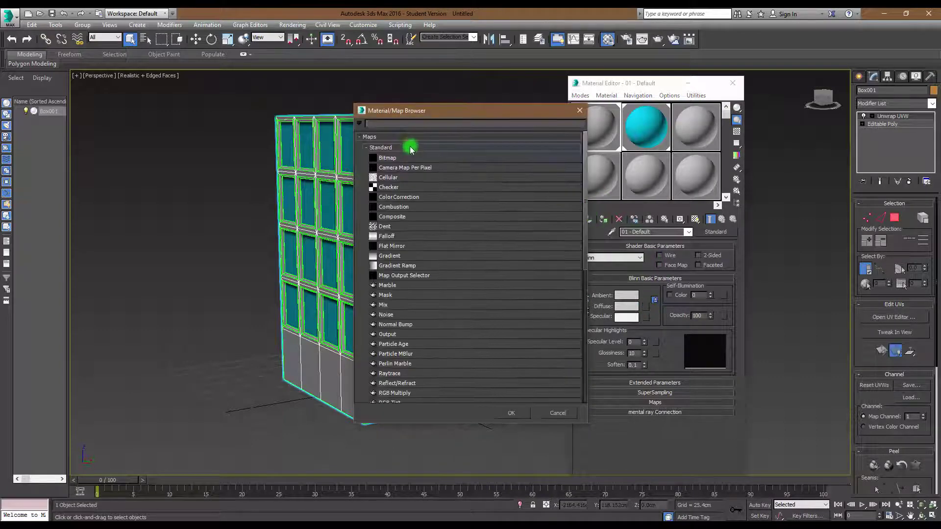
double_click(387, 158)
double_click(97, 156)
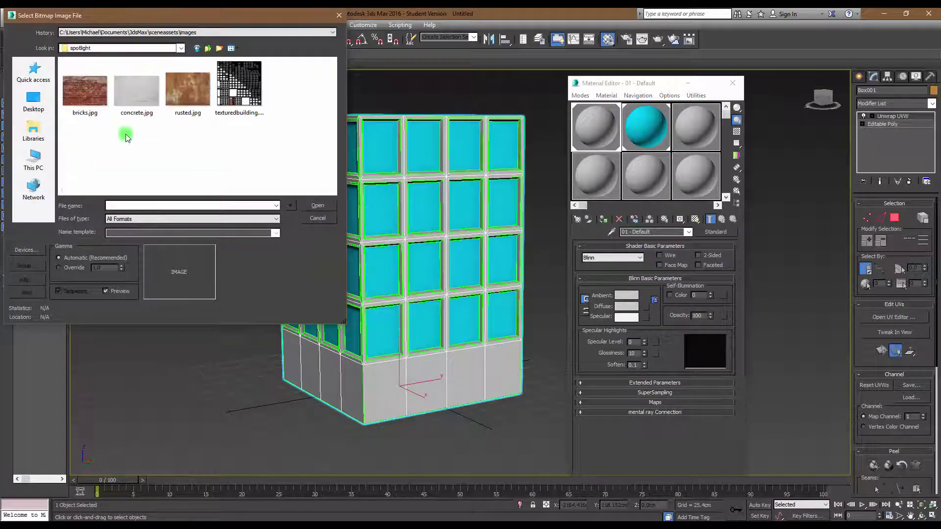
left_click(239, 83)
left_click(317, 205)
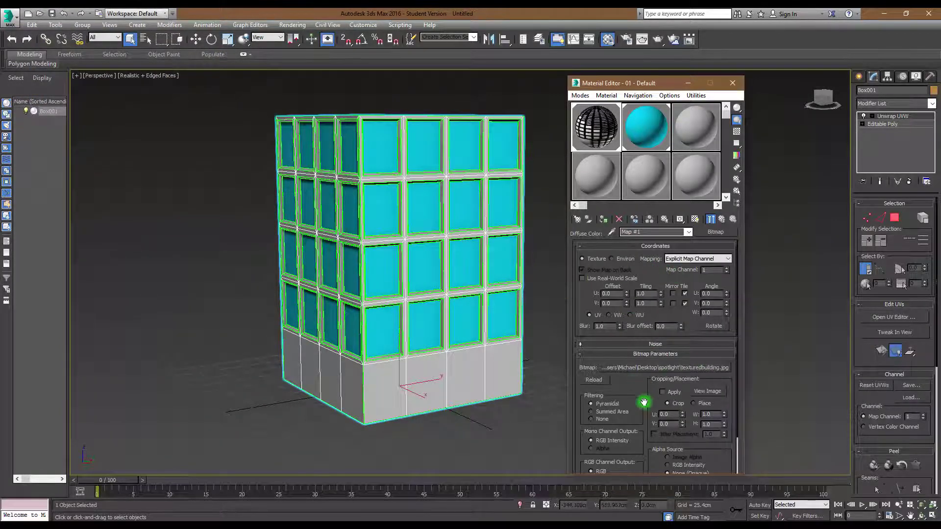
Display the materials in the viewport as Realistic Materials with Maps and deselect the building.
left_click(612, 96)
mouse_move(668, 295)
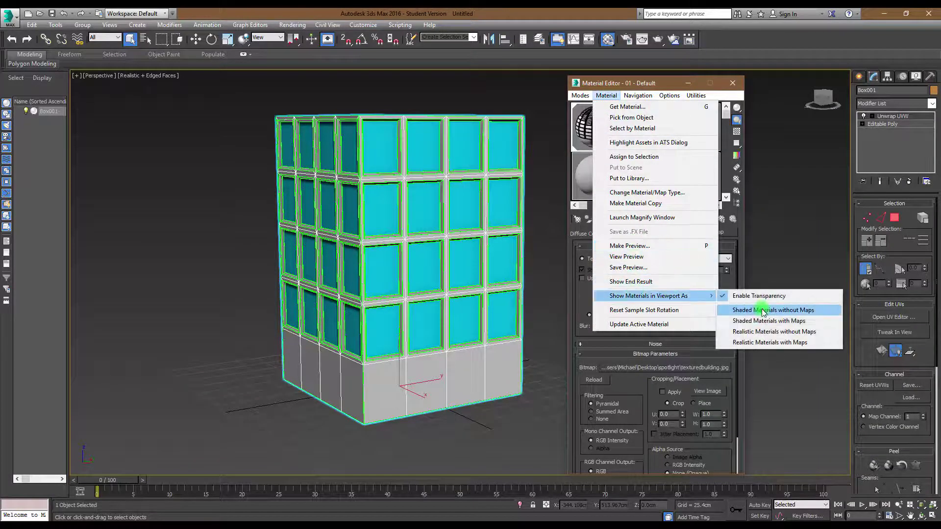
left_click(760, 343)
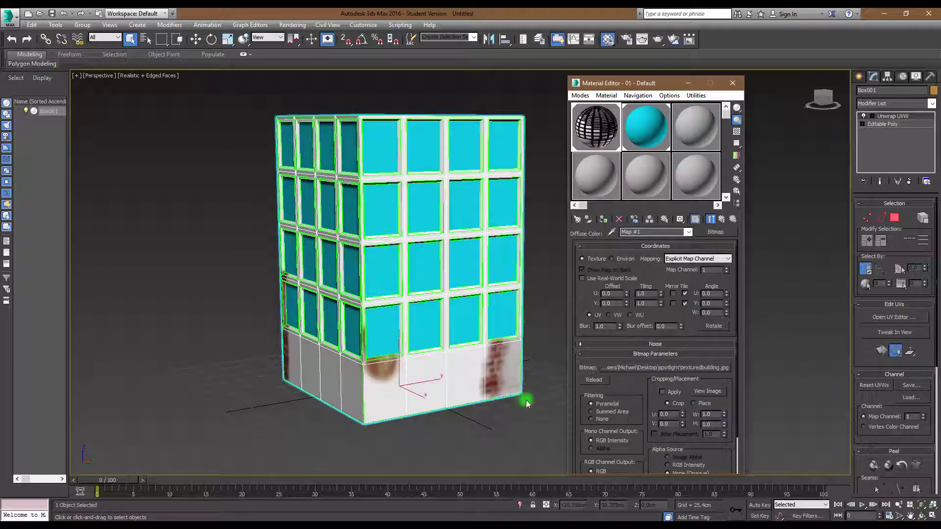
left_click(527, 425)
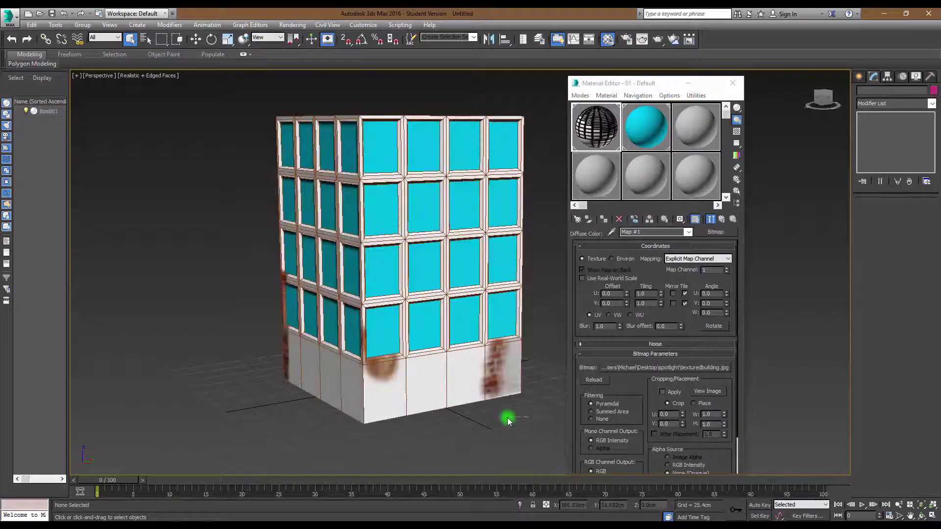
Frame the painted brick base of the building's textured facade up close and render the view.
middle_click_drag(212, 281, 237, 225, "alt")
scroll(306, 274, "up", 3)
middle_click_drag(383, 259, 338, 308)
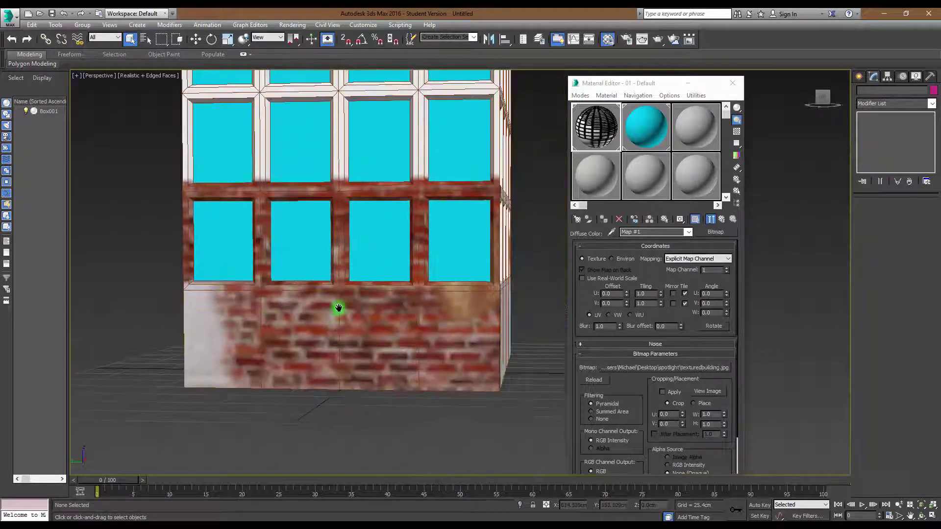
left_click(657, 39)
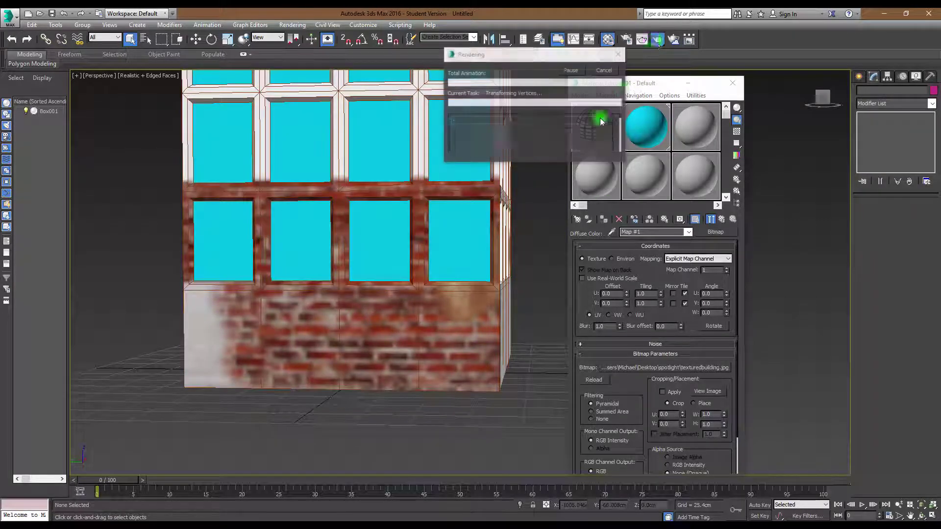